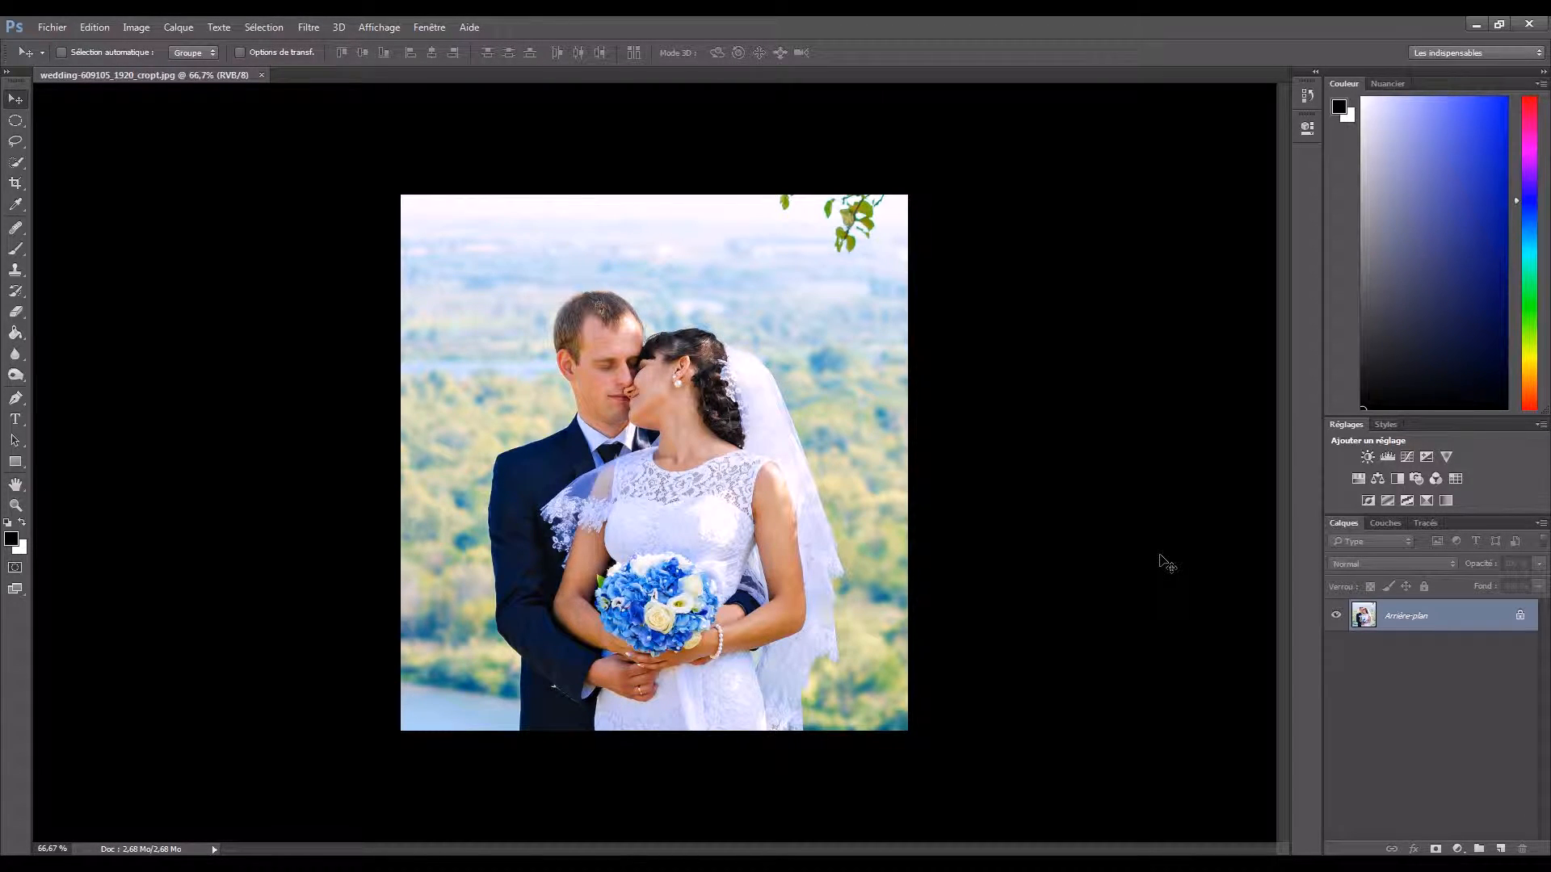
- Duplicate the background layer and add a Curves adjustment layer above it with the RGB white point lowered to full black
{"action": "key", "text": "ctrl+j"}
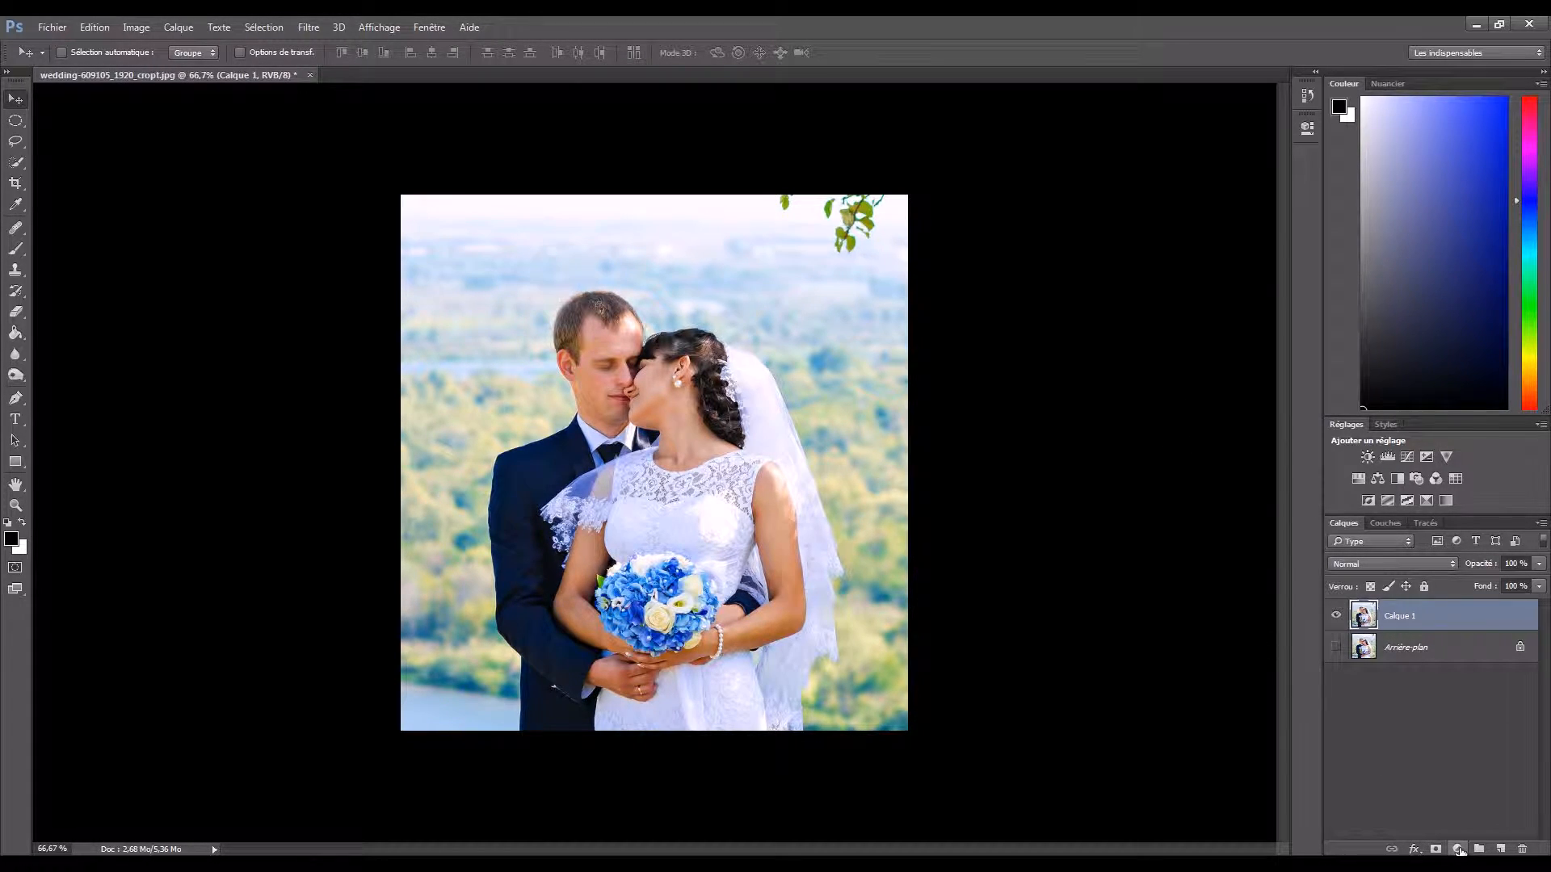
{"action": "left_click", "coordinate": [1461, 849]}
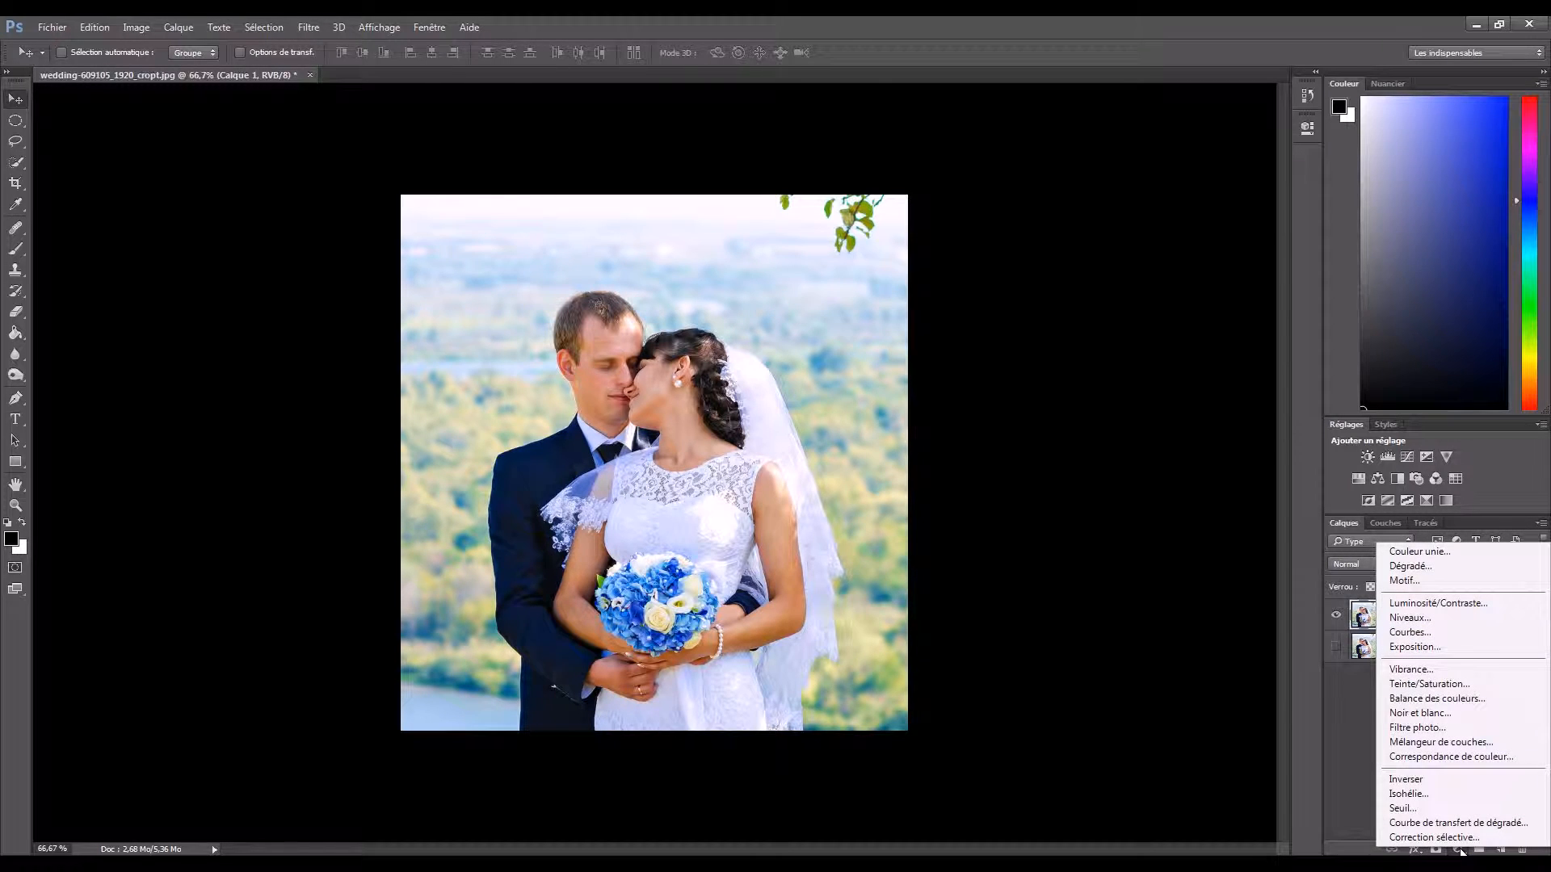
{"action": "left_click", "coordinate": [1410, 631]}
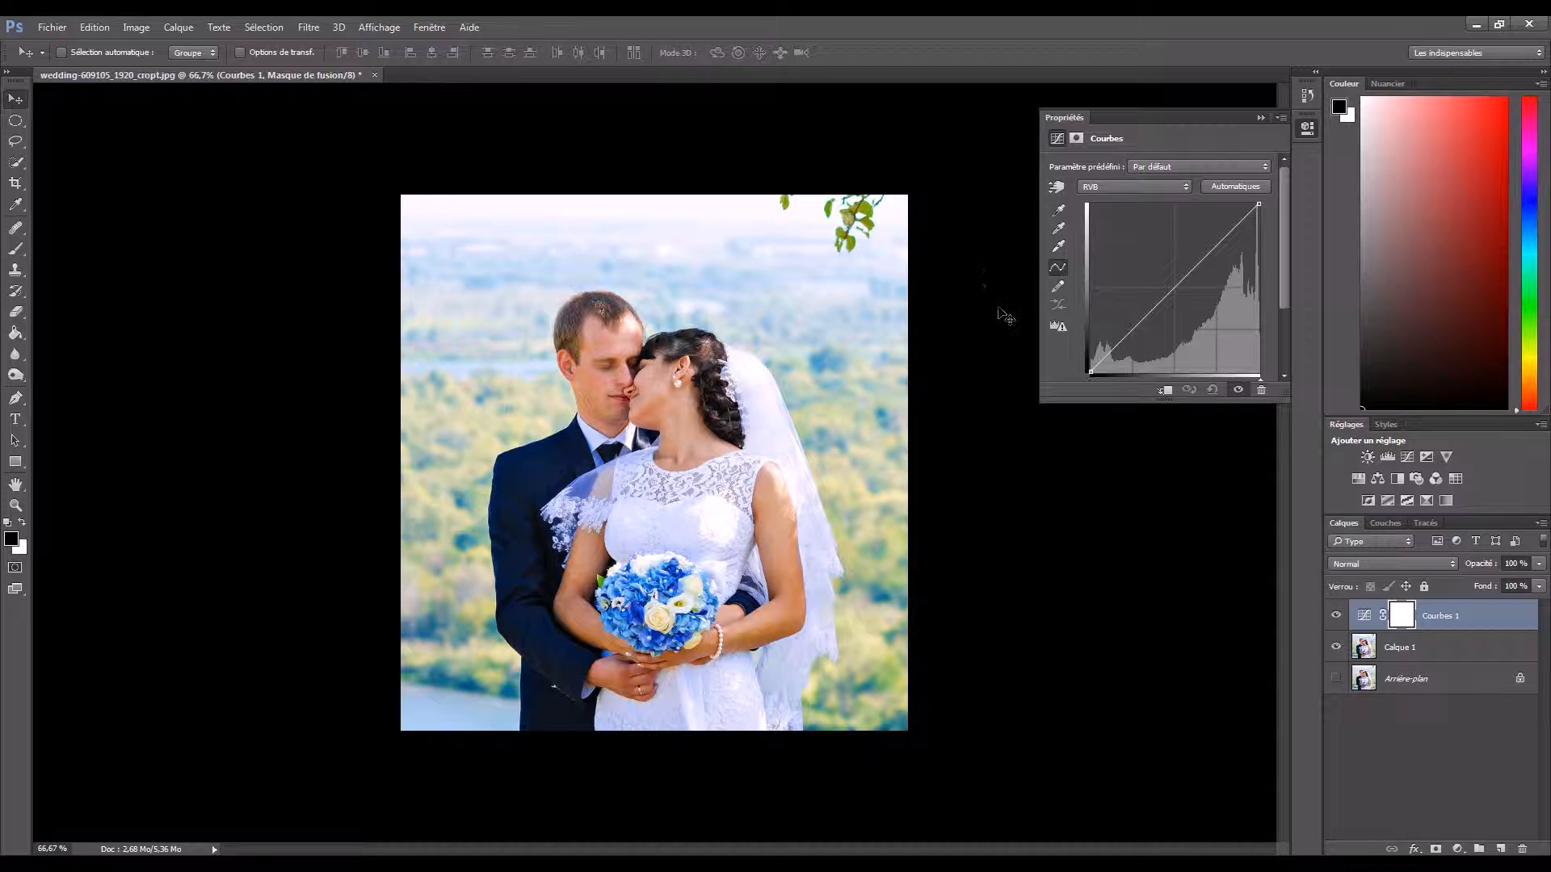
{"action": "left_click_drag", "start_coordinate": [1258, 203], "coordinate": [1260, 374]}
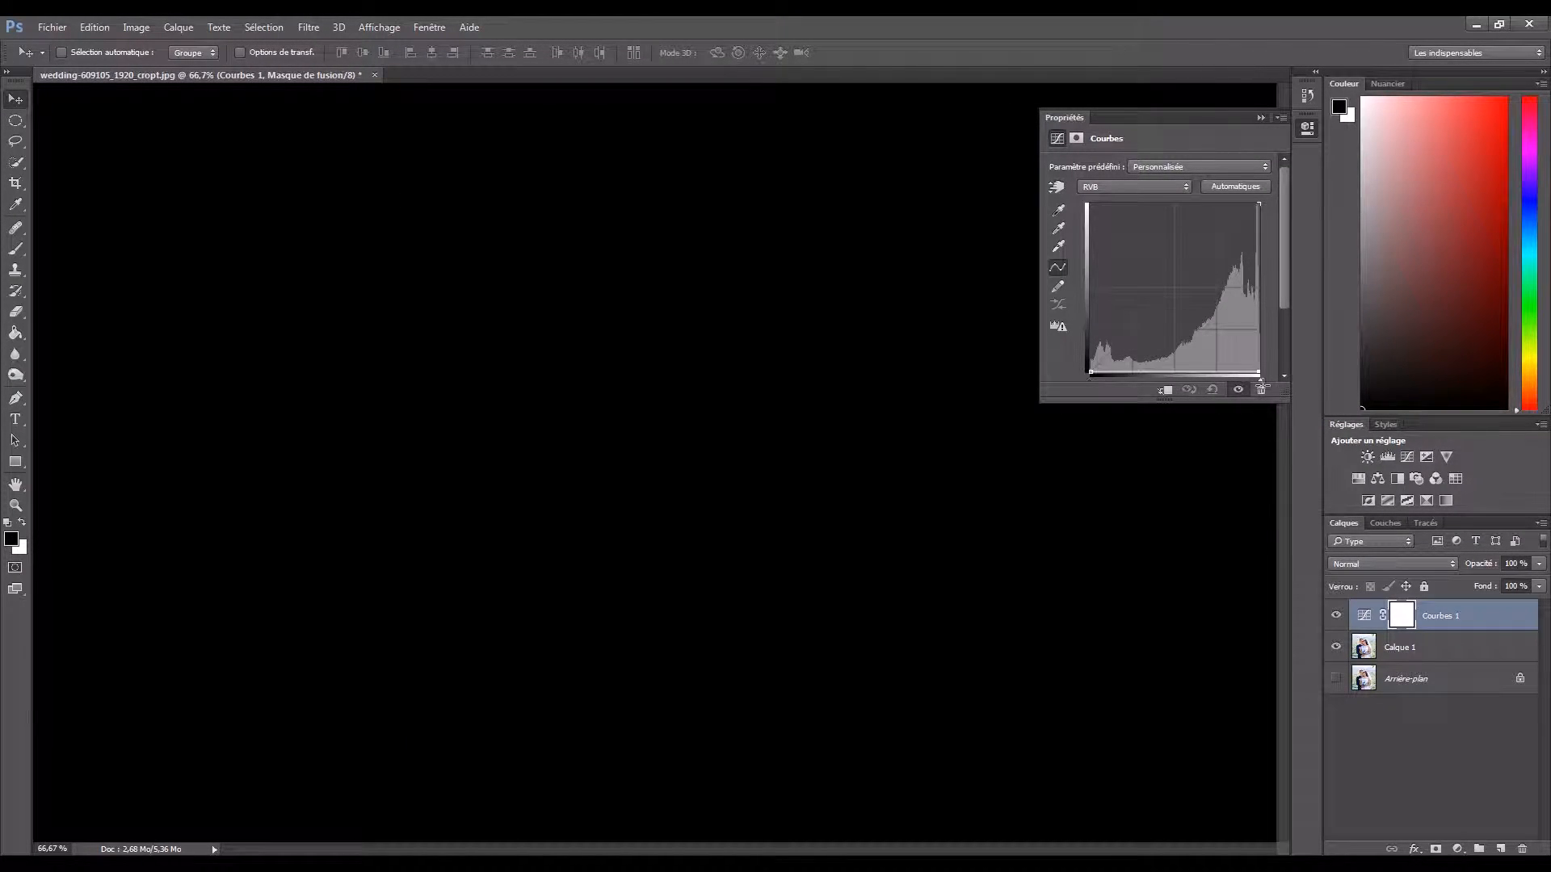
{"action": "left_click", "coordinate": [1261, 117]}
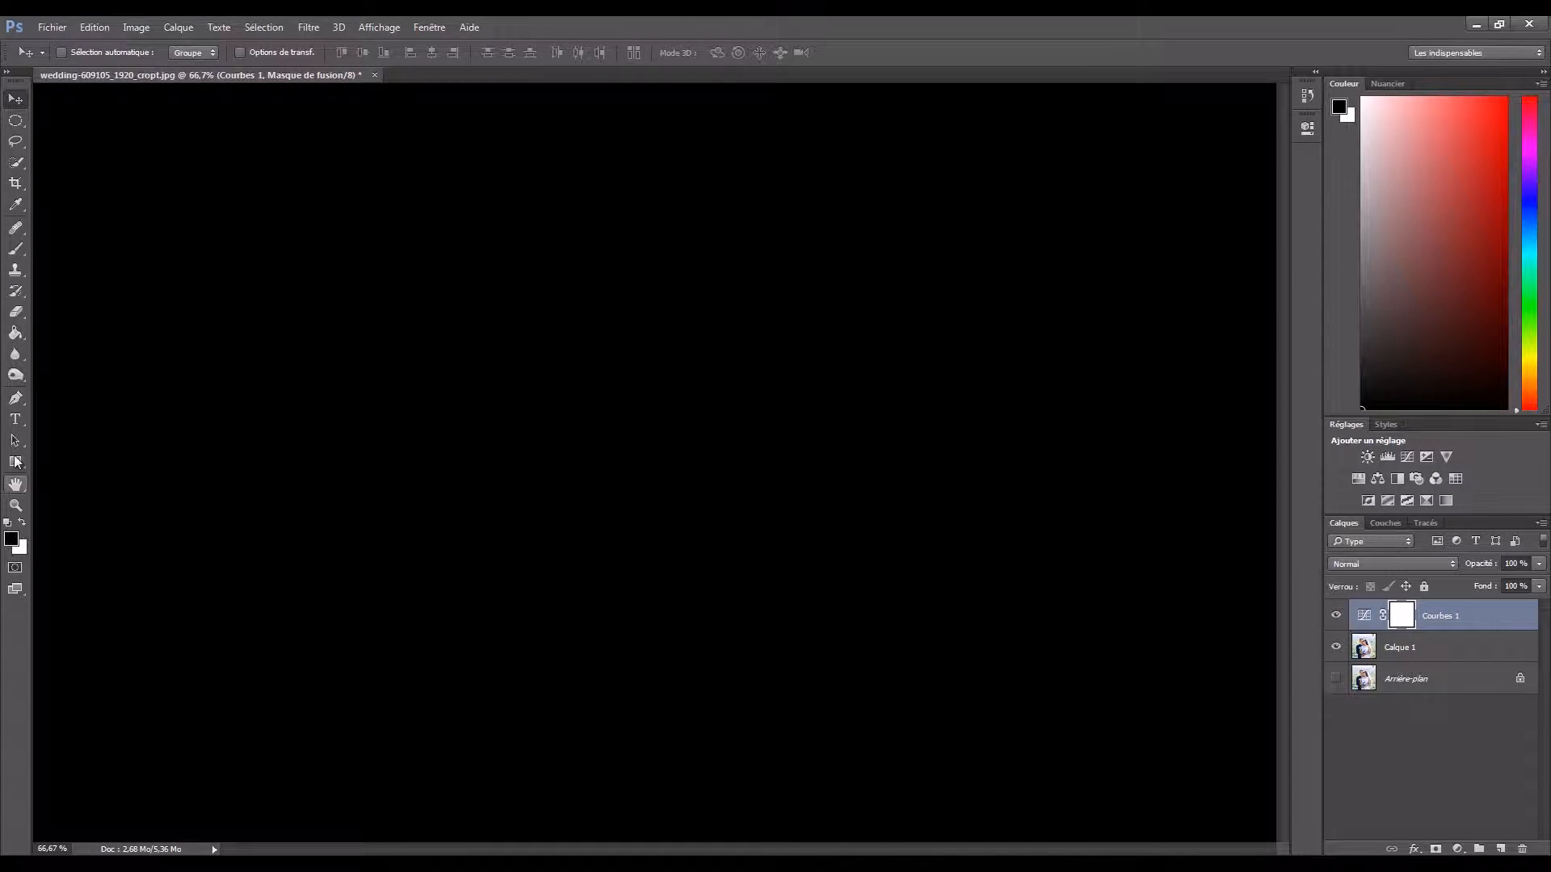
- Fill the Curves layer mask with black using the Paint Bucket tool
{"action": "left_click", "coordinate": [16, 334]}
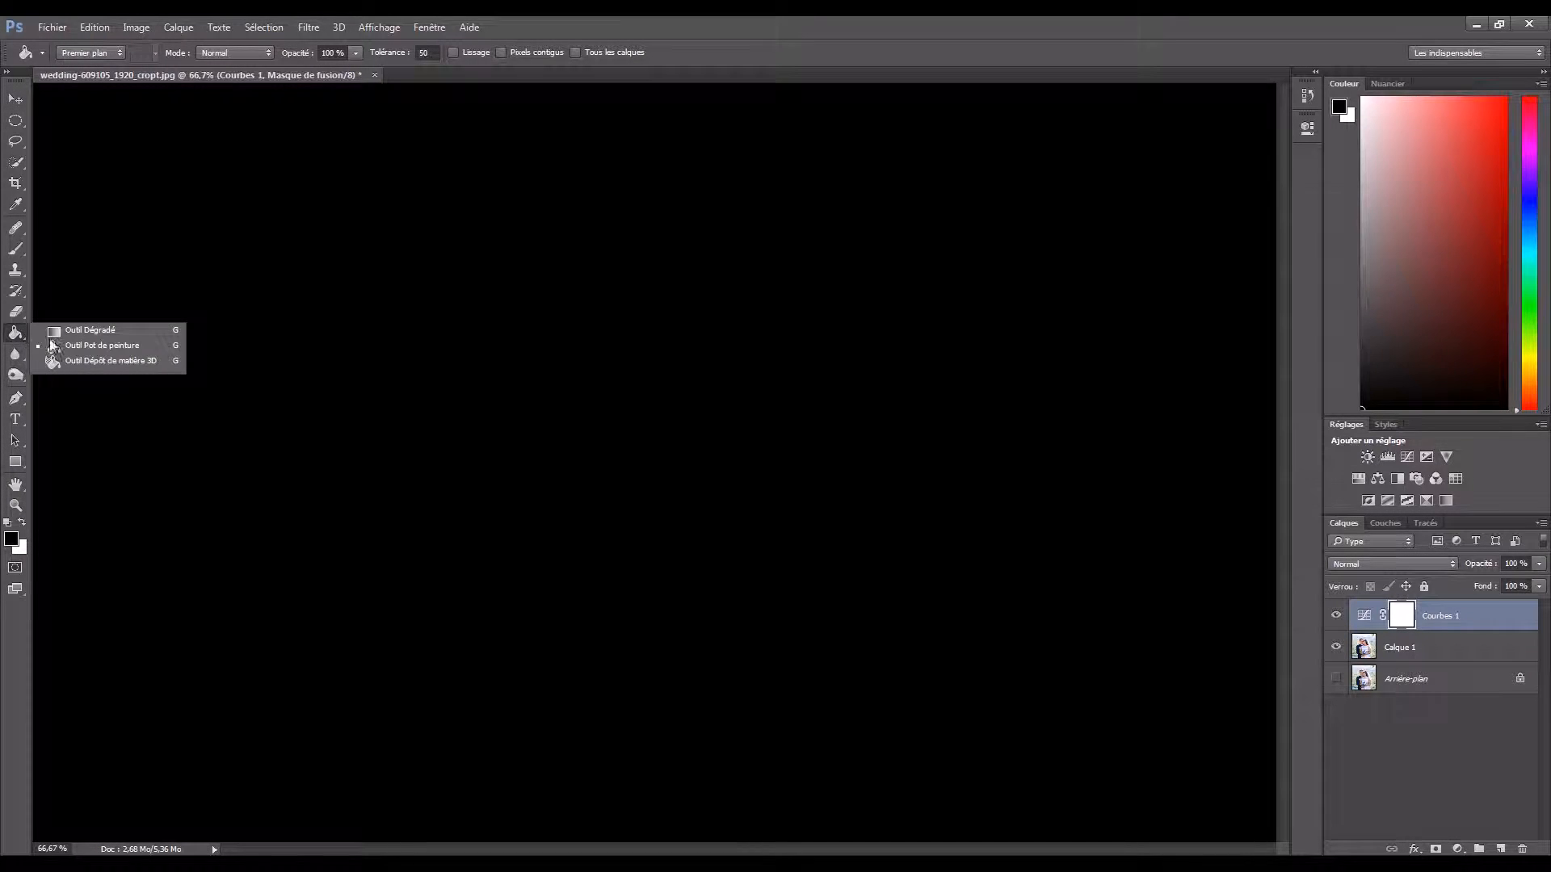
{"action": "left_click", "coordinate": [97, 345]}
{"action": "left_click", "coordinate": [646, 462]}
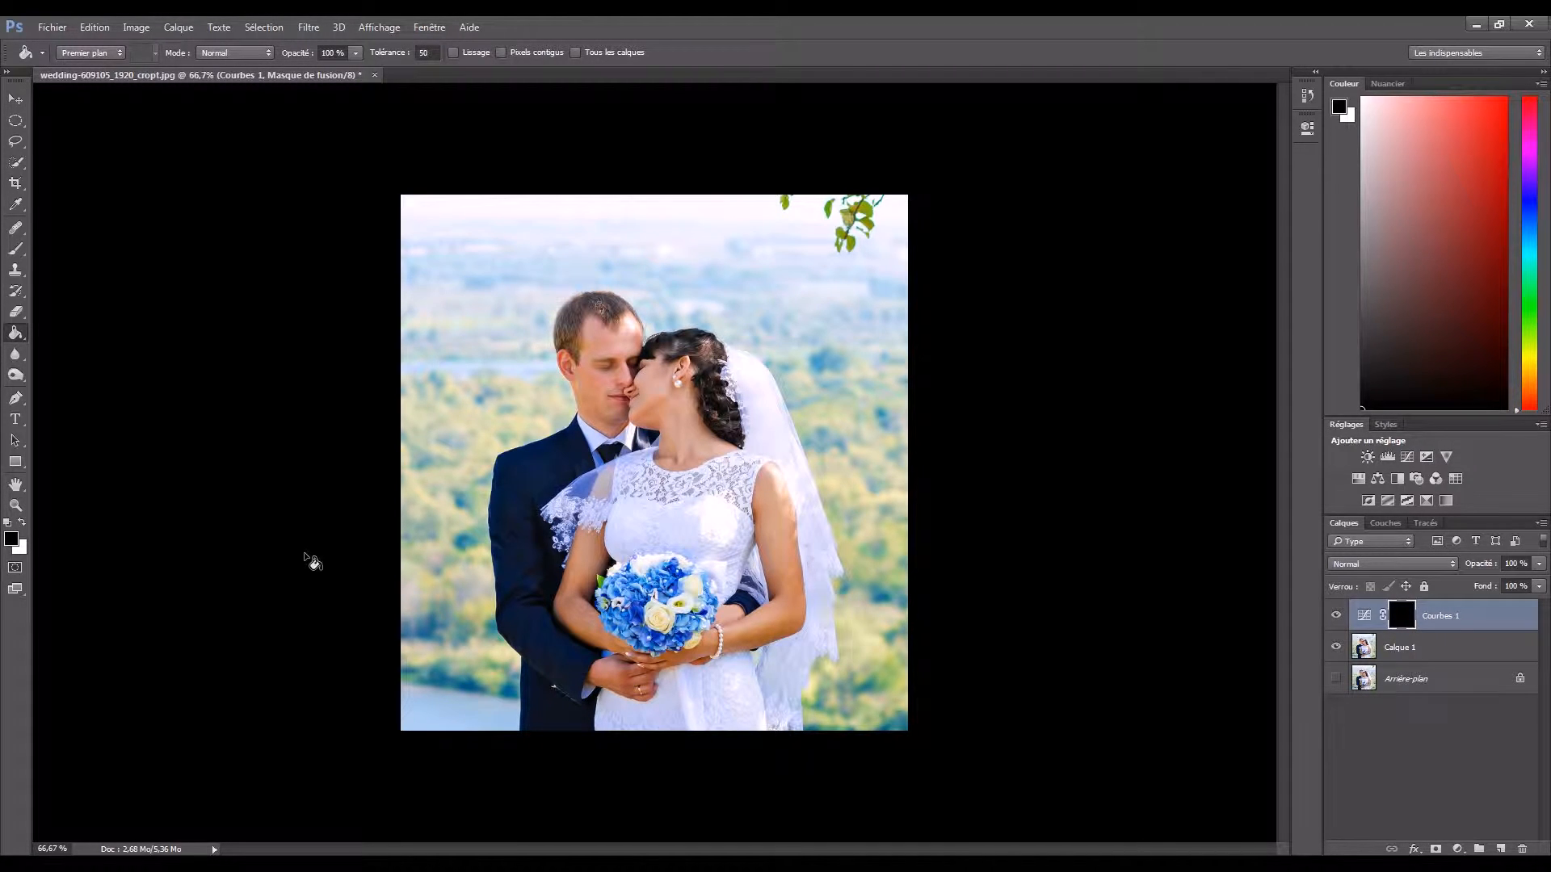
- Paint the background around the couple white on the Curves mask with a soft 282 px brush at 20% flow
{"action": "key", "text": "b"}
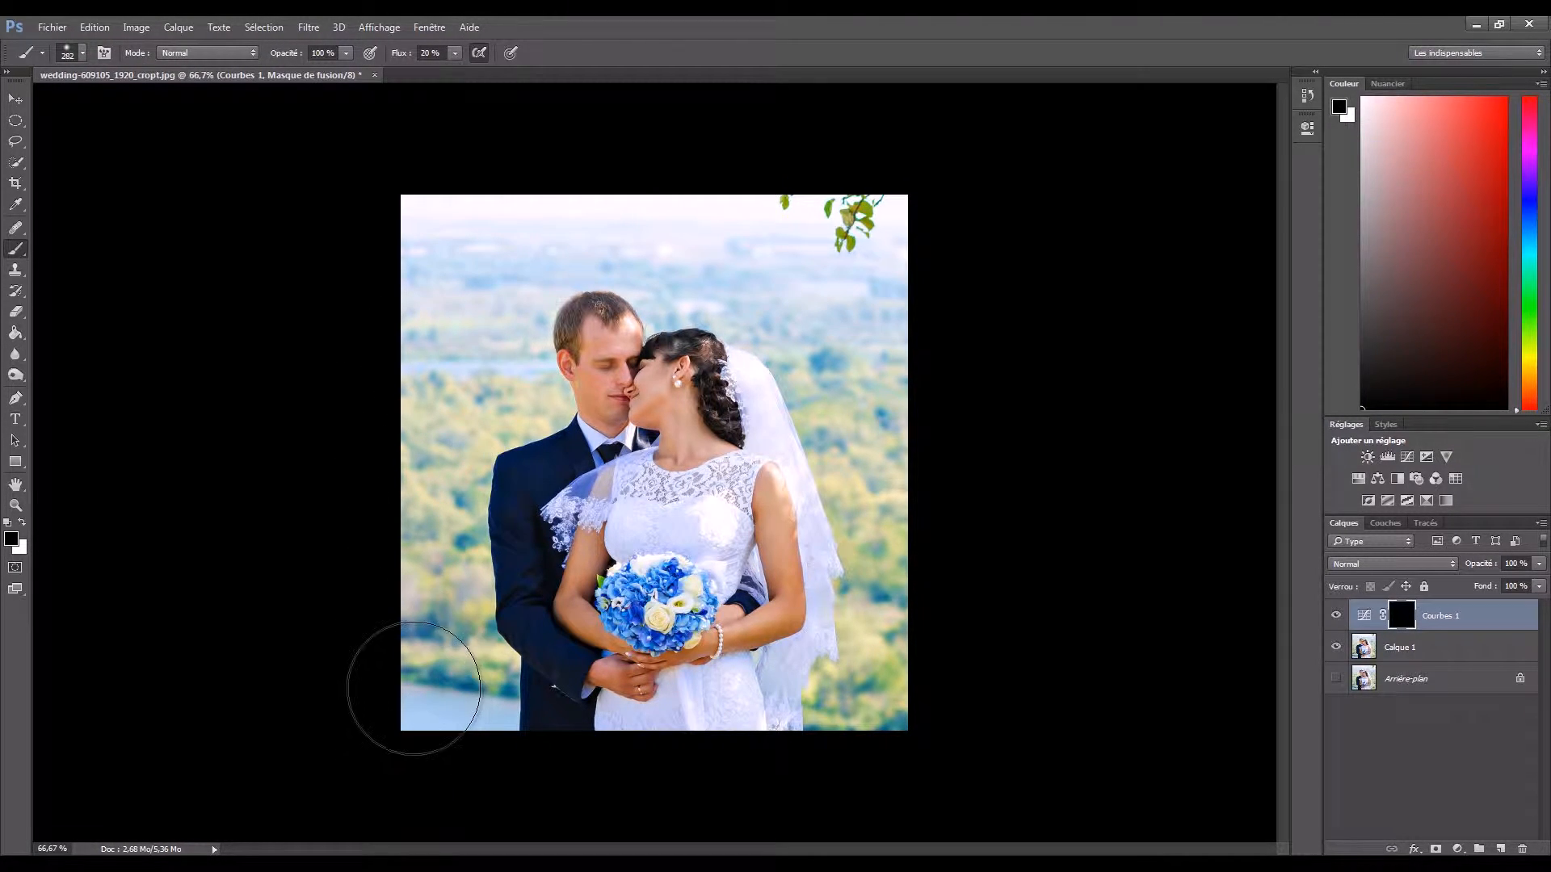
{"action": "key", "text": "x"}
{"action": "mouse_move", "coordinate": [409, 692]}
{"action": "left_mouse_down"}
{"action": "mouse_move", "coordinate": [417, 639]}
{"action": "mouse_move", "coordinate": [418, 719]}
{"action": "mouse_move", "coordinate": [402, 513]}
{"action": "mouse_move", "coordinate": [377, 552]}
{"action": "mouse_move", "coordinate": [451, 497]}
{"action": "mouse_move", "coordinate": [436, 444]}
{"action": "mouse_move", "coordinate": [416, 695]}
{"action": "mouse_move", "coordinate": [399, 414]}
{"action": "mouse_move", "coordinate": [412, 221]}
{"action": "mouse_move", "coordinate": [409, 248]}
{"action": "mouse_move", "coordinate": [495, 166]}
{"action": "mouse_move", "coordinate": [526, 167]}
{"action": "mouse_move", "coordinate": [475, 223]}
{"action": "mouse_move", "coordinate": [433, 233]}
{"action": "mouse_move", "coordinate": [668, 204]}
{"action": "mouse_move", "coordinate": [532, 221]}
{"action": "mouse_move", "coordinate": [682, 216]}
{"action": "mouse_move", "coordinate": [779, 237]}
{"action": "mouse_move", "coordinate": [753, 219]}
{"action": "mouse_move", "coordinate": [930, 227]}
{"action": "mouse_move", "coordinate": [908, 223]}
{"action": "mouse_move", "coordinate": [903, 276]}
{"action": "mouse_move", "coordinate": [526, 197]}
{"action": "left_mouse_up"}
{"action": "mouse_move", "coordinate": [955, 347]}
{"action": "left_mouse_down"}
{"action": "mouse_move", "coordinate": [856, 356]}
{"action": "mouse_move", "coordinate": [904, 269]}
{"action": "mouse_move", "coordinate": [900, 420]}
{"action": "mouse_move", "coordinate": [876, 406]}
{"action": "mouse_move", "coordinate": [879, 491]}
{"action": "mouse_move", "coordinate": [912, 533]}
{"action": "mouse_move", "coordinate": [903, 668]}
{"action": "mouse_move", "coordinate": [921, 655]}
{"action": "mouse_move", "coordinate": [899, 732]}
{"action": "mouse_move", "coordinate": [856, 781]}
{"action": "mouse_move", "coordinate": [915, 619]}
{"action": "mouse_move", "coordinate": [914, 377]}
{"action": "mouse_move", "coordinate": [810, 278]}
{"action": "mouse_move", "coordinate": [703, 271]}
{"action": "mouse_move", "coordinate": [588, 236]}
{"action": "mouse_move", "coordinate": [615, 215]}
{"action": "mouse_move", "coordinate": [449, 313]}
{"action": "mouse_move", "coordinate": [466, 361]}
{"action": "mouse_move", "coordinate": [518, 253]}
{"action": "mouse_move", "coordinate": [482, 345]}
{"action": "mouse_move", "coordinate": [497, 399]}
{"action": "mouse_move", "coordinate": [456, 419]}
{"action": "mouse_move", "coordinate": [443, 459]}
{"action": "mouse_move", "coordinate": [445, 653]}
{"action": "mouse_move", "coordinate": [482, 726]}
{"action": "mouse_move", "coordinate": [447, 681]}
{"action": "left_mouse_up"}
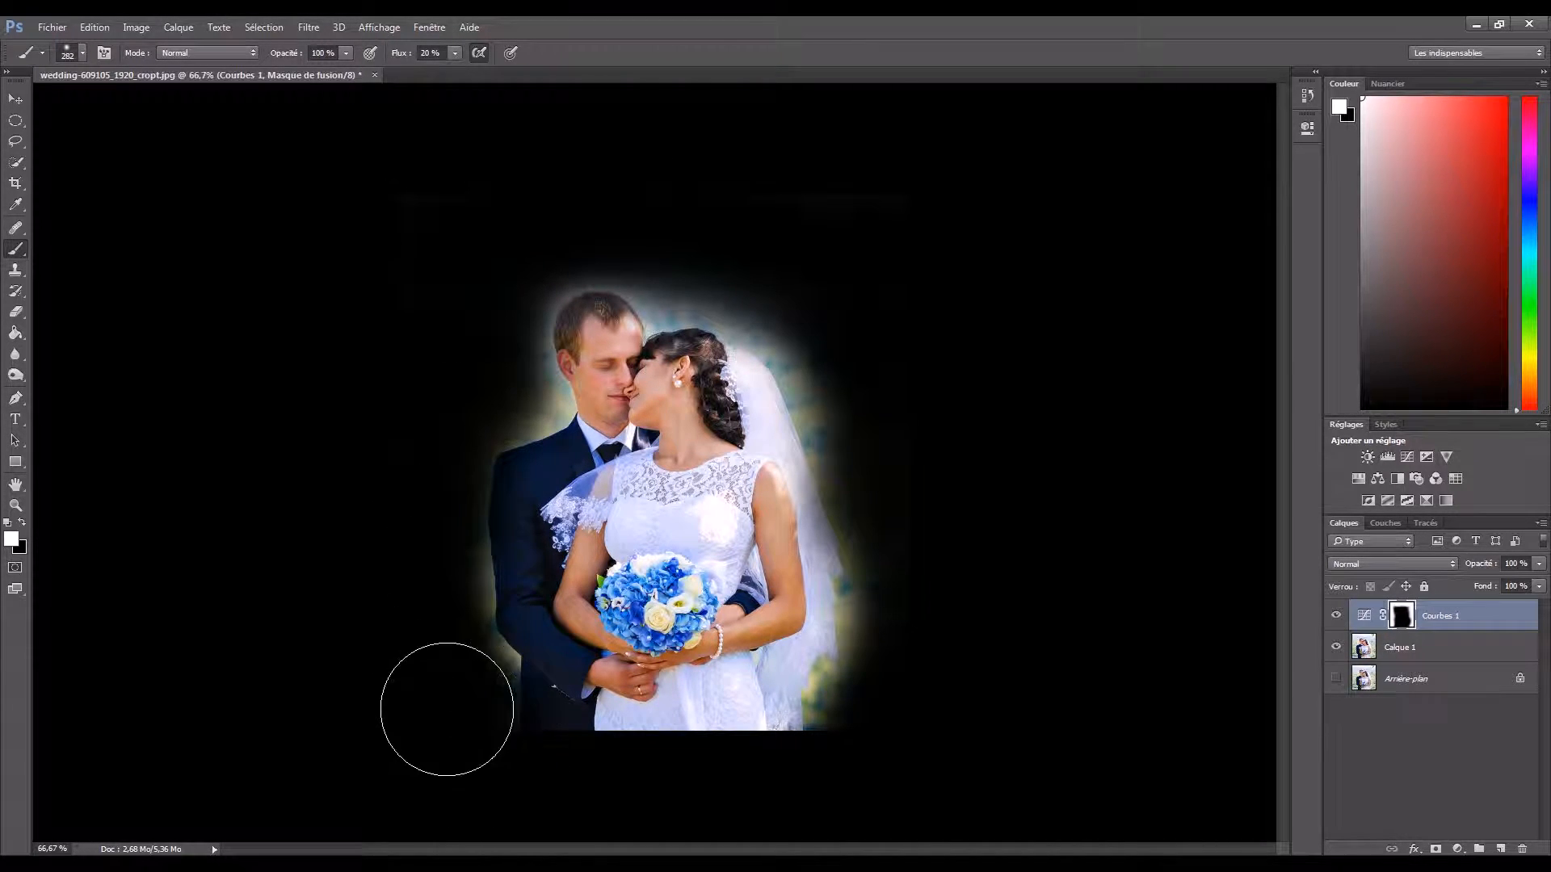
{"action": "mouse_move", "coordinate": [845, 315]}
{"action": "left_mouse_down"}
{"action": "mouse_move", "coordinate": [896, 523]}
{"action": "mouse_move", "coordinate": [876, 655]}
{"action": "mouse_move", "coordinate": [837, 752]}
{"action": "mouse_move", "coordinate": [643, 464]}
{"action": "mouse_move", "coordinate": [770, 600]}
{"action": "mouse_move", "coordinate": [819, 754]}
{"action": "mouse_move", "coordinate": [842, 755]}
{"action": "mouse_move", "coordinate": [872, 427]}
{"action": "mouse_move", "coordinate": [953, 335]}
{"action": "mouse_move", "coordinate": [874, 461]}
{"action": "mouse_move", "coordinate": [844, 433]}
{"action": "mouse_move", "coordinate": [887, 386]}
{"action": "left_mouse_up"}
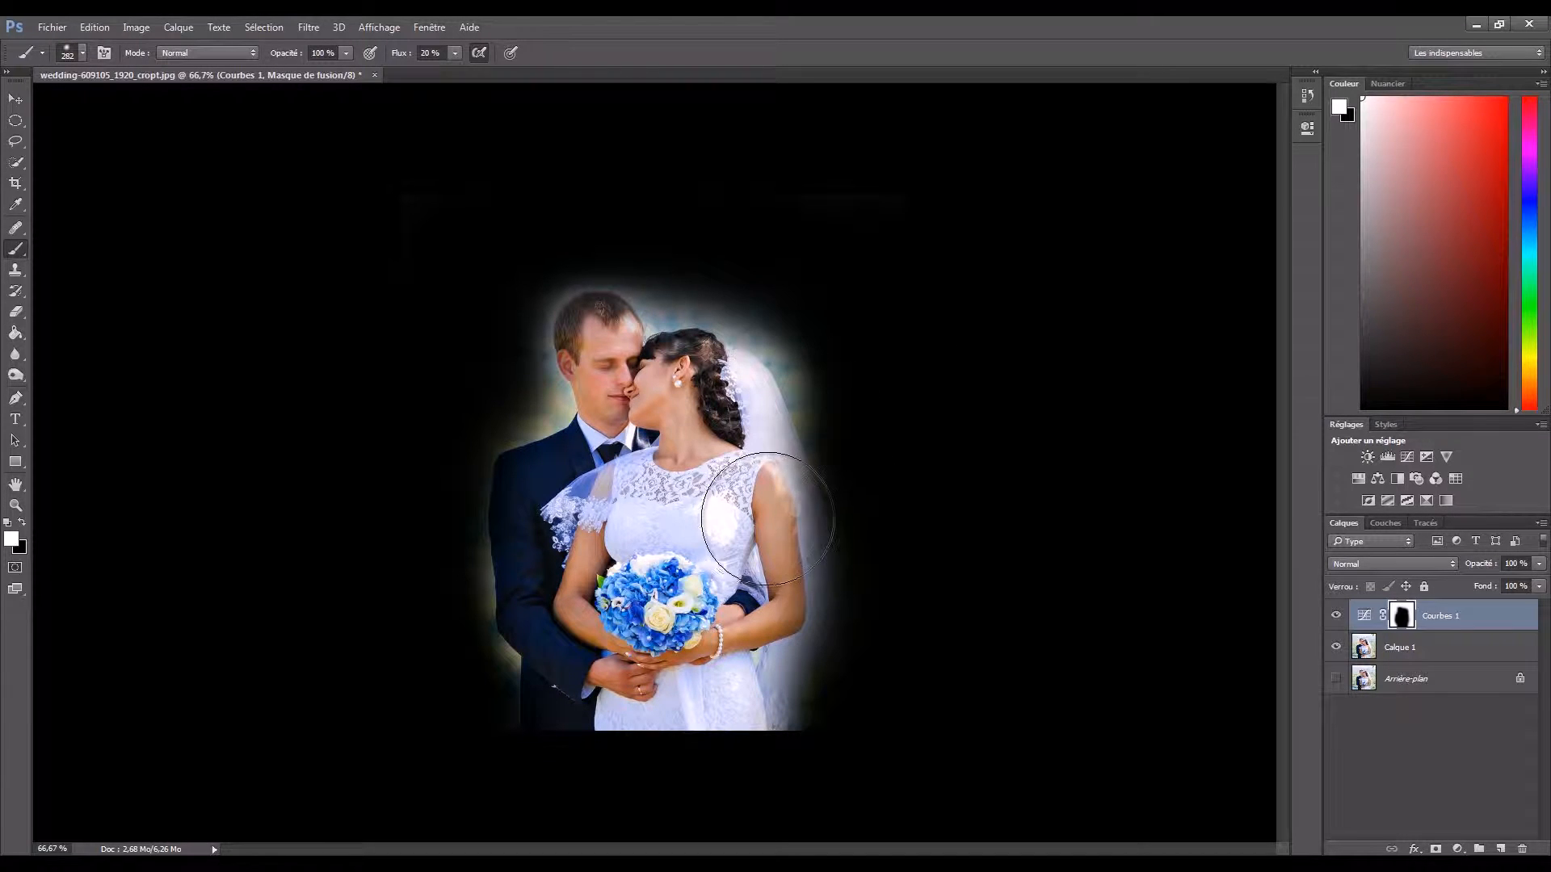
{"action": "mouse_move", "coordinate": [881, 494]}
{"action": "left_mouse_down"}
{"action": "mouse_move", "coordinate": [855, 470]}
{"action": "mouse_move", "coordinate": [836, 509]}
{"action": "mouse_move", "coordinate": [835, 480]}
{"action": "mouse_move", "coordinate": [866, 473]}
{"action": "mouse_move", "coordinate": [826, 487]}
{"action": "mouse_move", "coordinate": [840, 468]}
{"action": "left_mouse_up"}
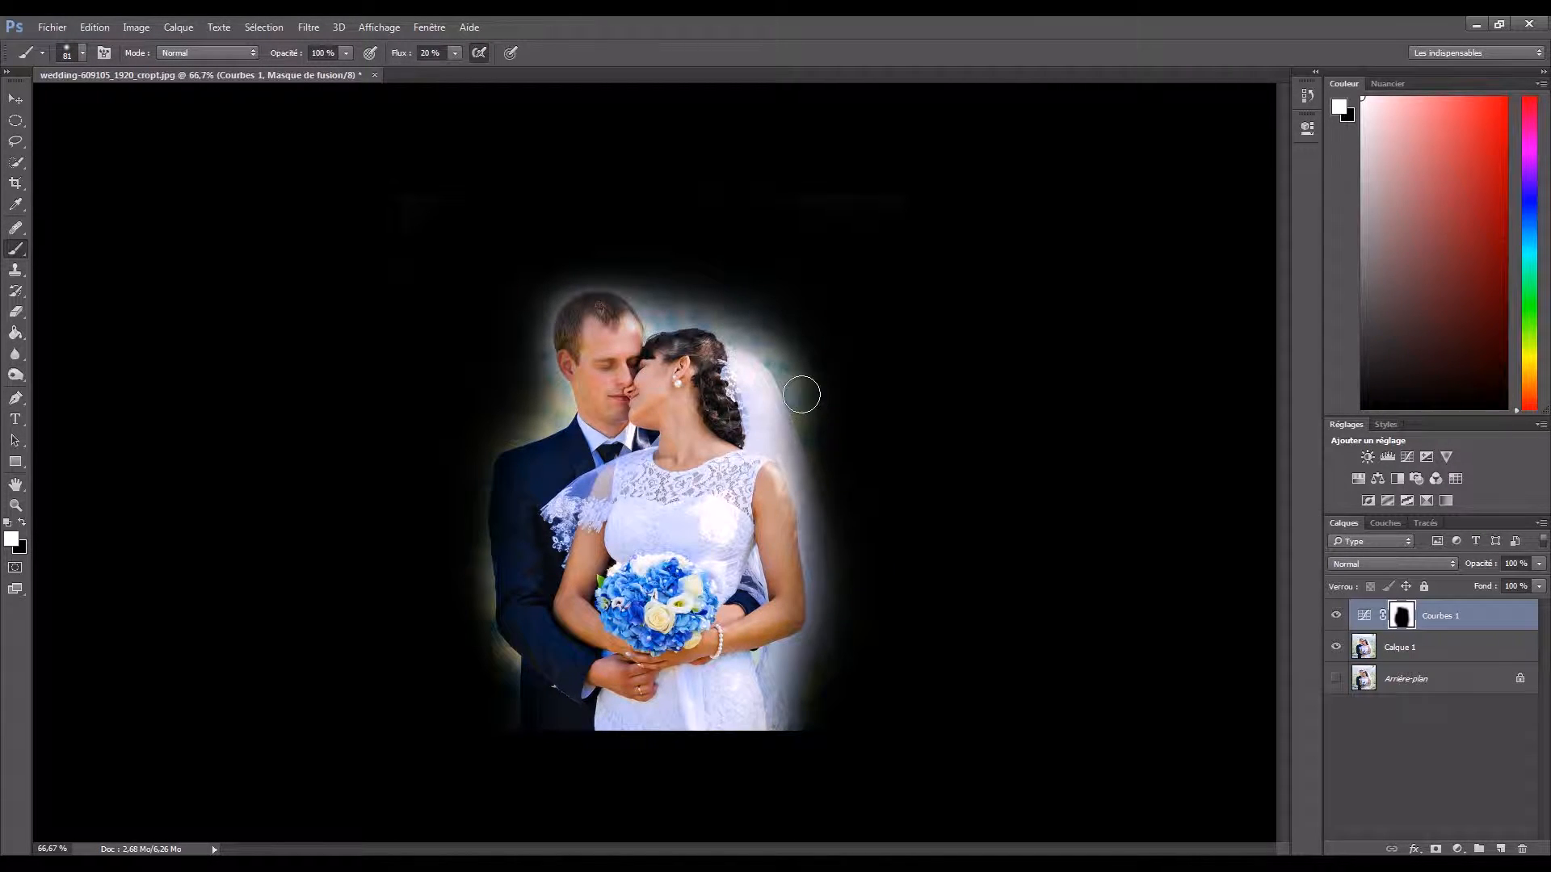
- Paint white on the mask close along the couple's outline, from the veil over the heads to the groom's arm, with an 81 px brush
{"action": "mouse_move", "coordinate": [792, 363]}
{"action": "left_mouse_down"}
{"action": "mouse_move", "coordinate": [823, 462]}
{"action": "mouse_move", "coordinate": [780, 357]}
{"action": "mouse_move", "coordinate": [727, 330]}
{"action": "mouse_move", "coordinate": [767, 336]}
{"action": "mouse_move", "coordinate": [797, 388]}
{"action": "mouse_move", "coordinate": [754, 330]}
{"action": "mouse_move", "coordinate": [675, 321]}
{"action": "mouse_move", "coordinate": [645, 343]}
{"action": "mouse_move", "coordinate": [701, 320]}
{"action": "mouse_move", "coordinate": [648, 322]}
{"action": "mouse_move", "coordinate": [601, 282]}
{"action": "mouse_move", "coordinate": [548, 318]}
{"action": "mouse_move", "coordinate": [545, 376]}
{"action": "mouse_move", "coordinate": [547, 319]}
{"action": "mouse_move", "coordinate": [582, 278]}
{"action": "mouse_move", "coordinate": [556, 313]}
{"action": "mouse_move", "coordinate": [563, 425]}
{"action": "mouse_move", "coordinate": [517, 438]}
{"action": "left_mouse_up"}
{"action": "mouse_move", "coordinate": [493, 498]}
{"action": "left_mouse_down"}
{"action": "mouse_move", "coordinate": [480, 593]}
{"action": "mouse_move", "coordinate": [517, 689]}
{"action": "mouse_move", "coordinate": [524, 673]}
{"action": "mouse_move", "coordinate": [513, 657]}
{"action": "mouse_move", "coordinate": [505, 719]}
{"action": "mouse_move", "coordinate": [472, 525]}
{"action": "left_mouse_up"}
{"action": "left_click_drag", "start_coordinate": [485, 433], "coordinate": [513, 401]}
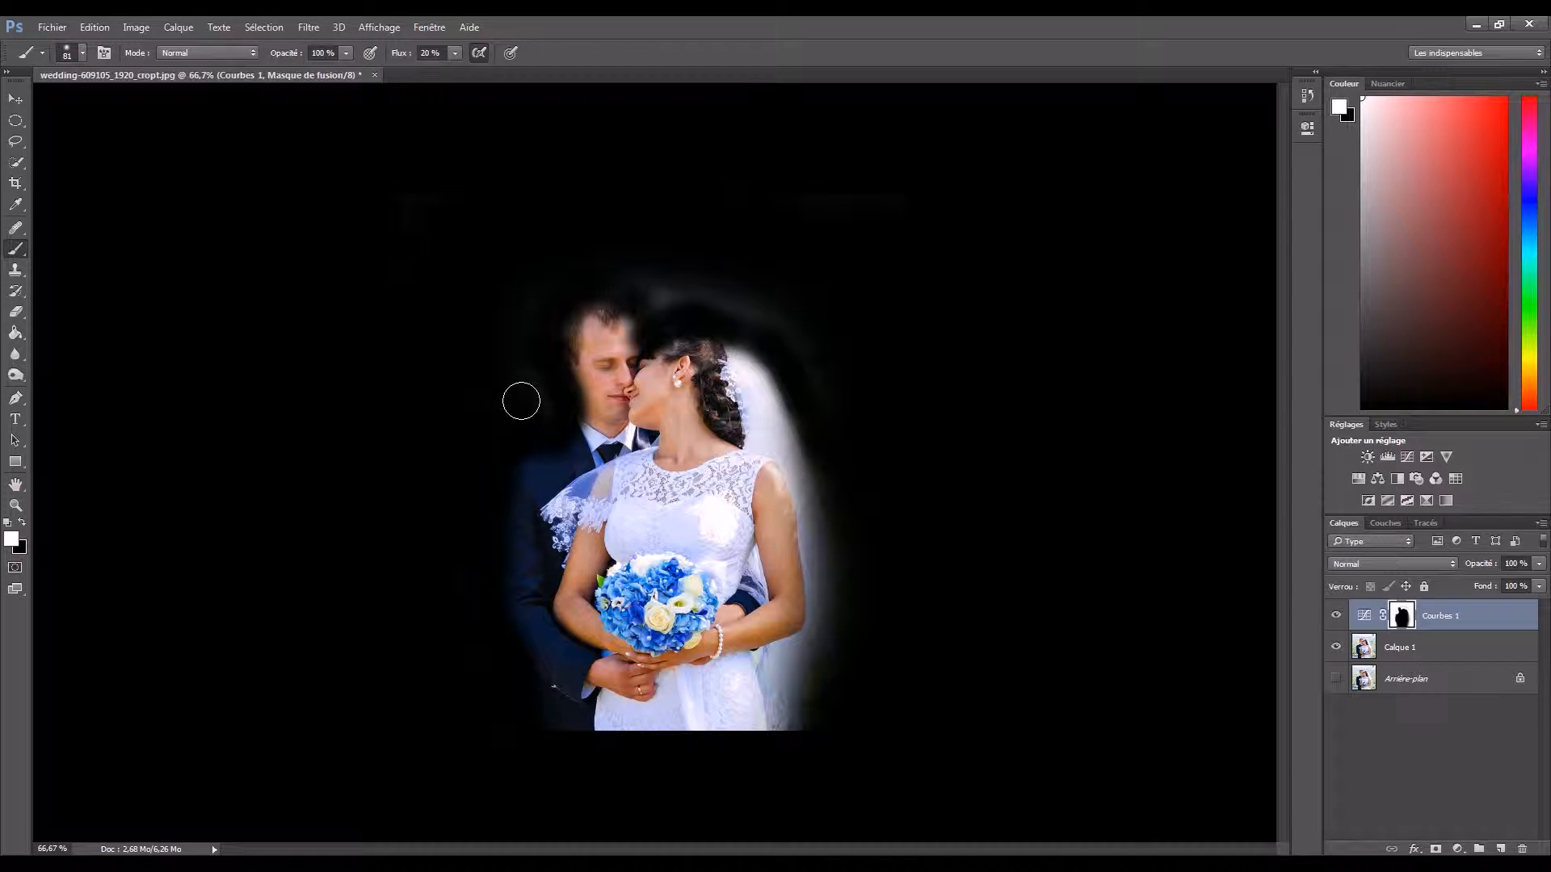
{"action": "mouse_move", "coordinate": [638, 279]}
{"action": "left_mouse_down"}
{"action": "mouse_move", "coordinate": [678, 306]}
{"action": "mouse_move", "coordinate": [618, 294]}
{"action": "left_mouse_up"}
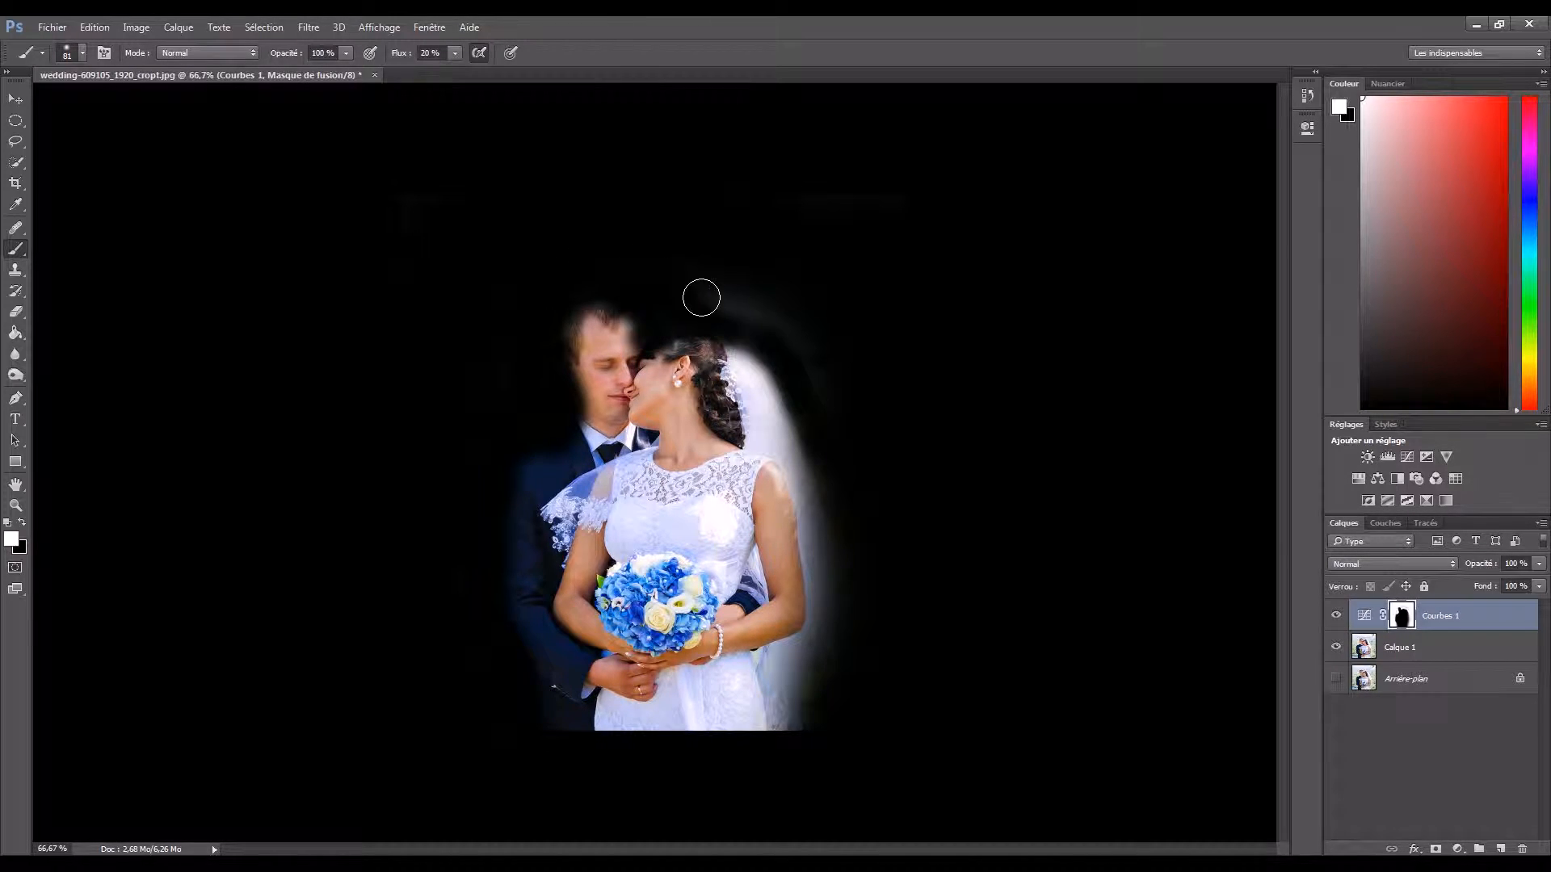
{"action": "mouse_move", "coordinate": [762, 308]}
{"action": "left_mouse_down"}
{"action": "mouse_move", "coordinate": [754, 325]}
{"action": "mouse_move", "coordinate": [837, 412]}
{"action": "mouse_move", "coordinate": [802, 331]}
{"action": "left_mouse_up"}
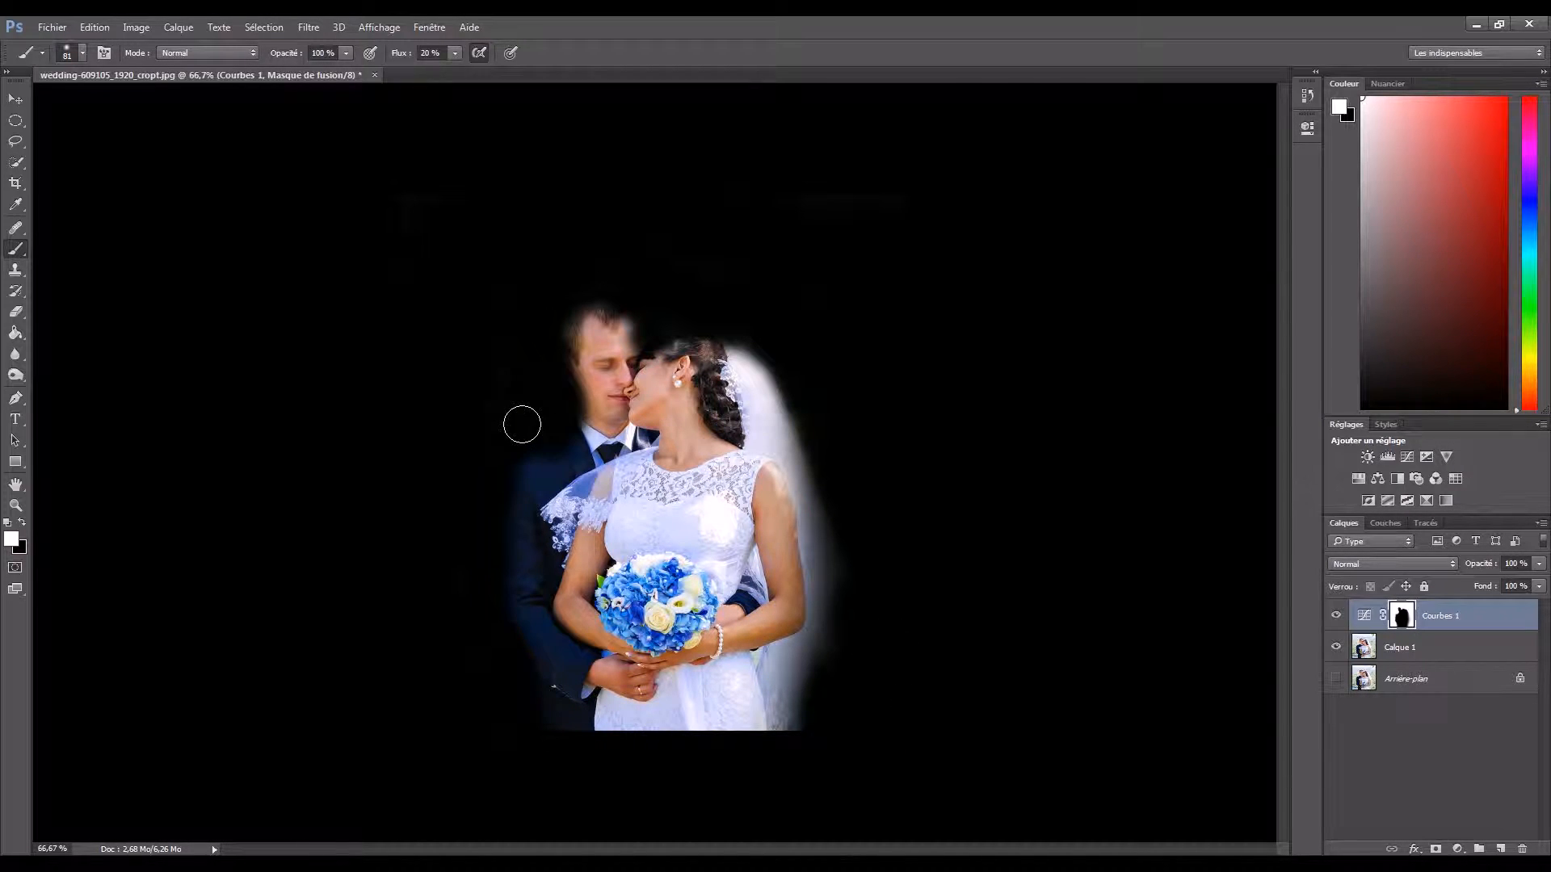
- Paint black on the mask with the 81 px brush to bring back the groom's suit and both heads
{"action": "key", "text": "x"}
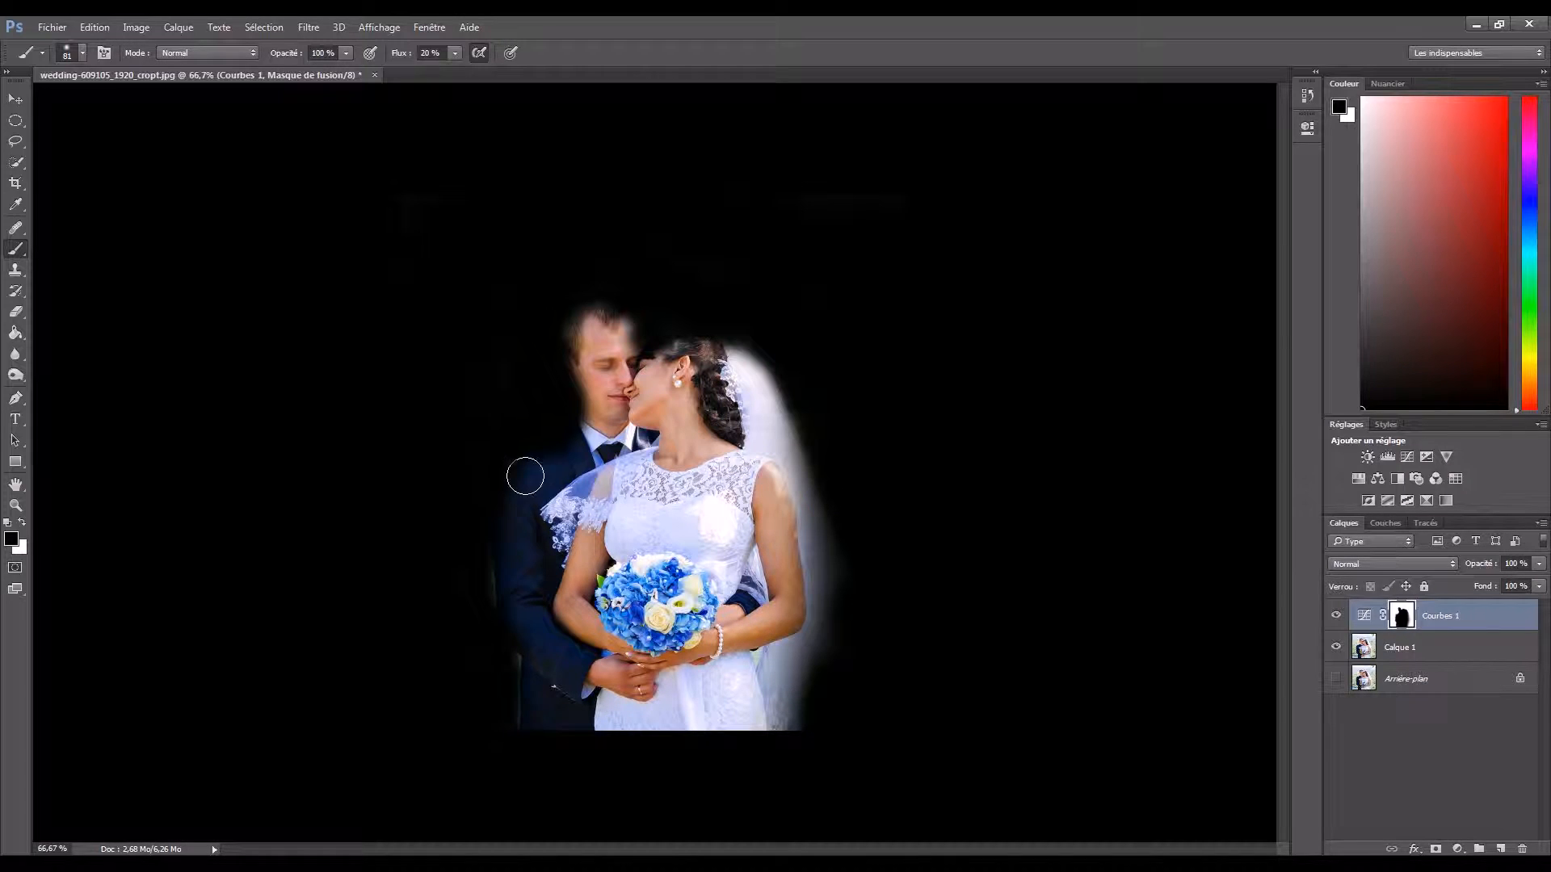
{"action": "mouse_move", "coordinate": [556, 445]}
{"action": "left_mouse_down"}
{"action": "mouse_move", "coordinate": [590, 423]}
{"action": "mouse_move", "coordinate": [545, 453]}
{"action": "left_mouse_up"}
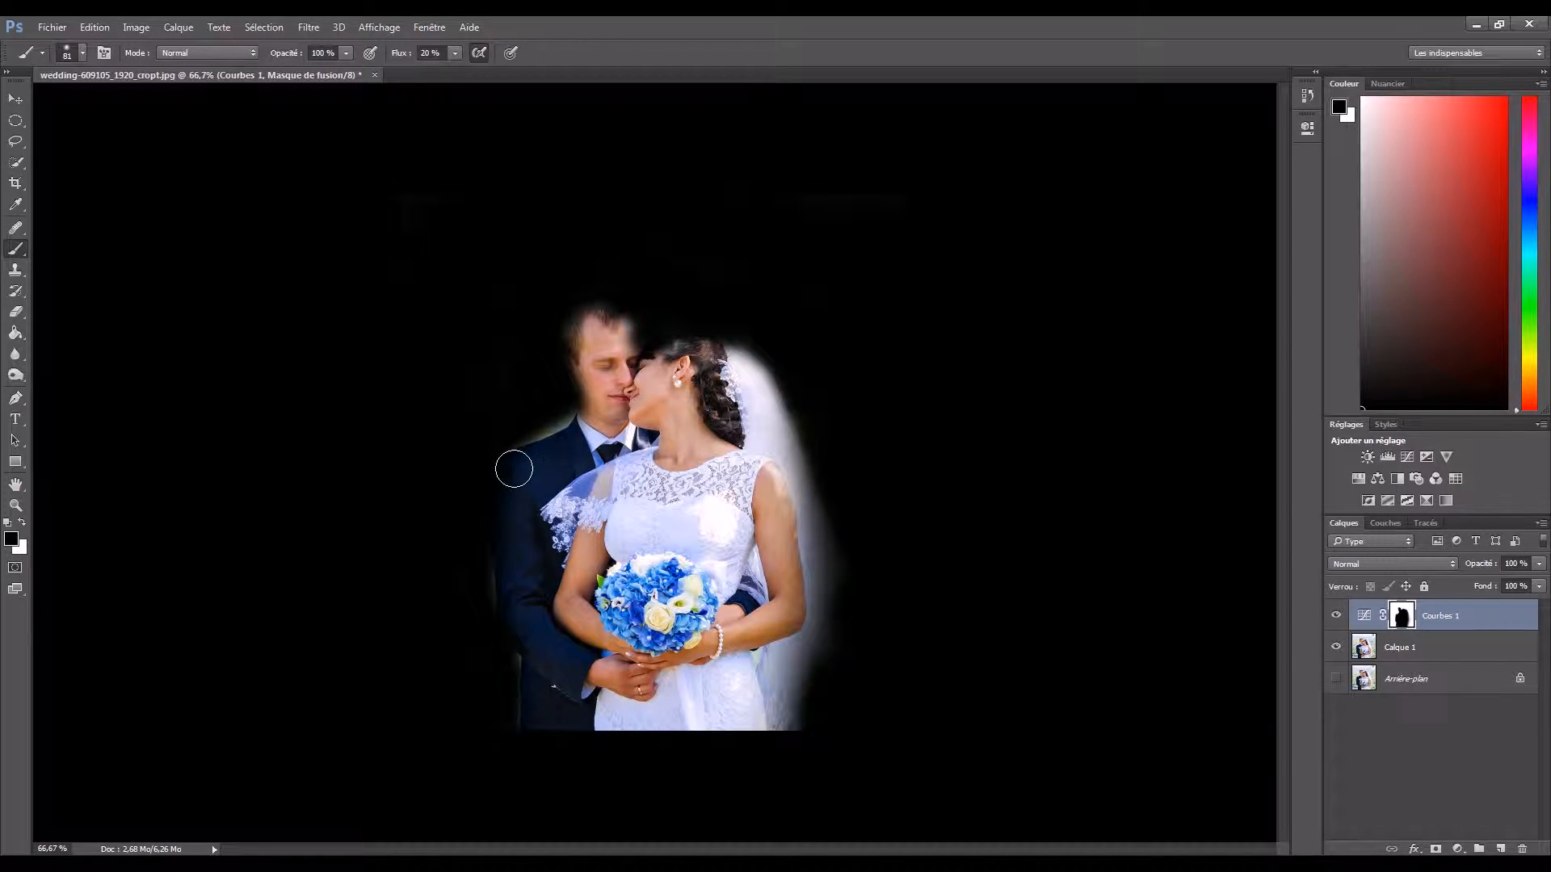
{"action": "mouse_move", "coordinate": [504, 504]}
{"action": "left_mouse_down"}
{"action": "mouse_move", "coordinate": [516, 615]}
{"action": "mouse_move", "coordinate": [557, 665]}
{"action": "left_mouse_up"}
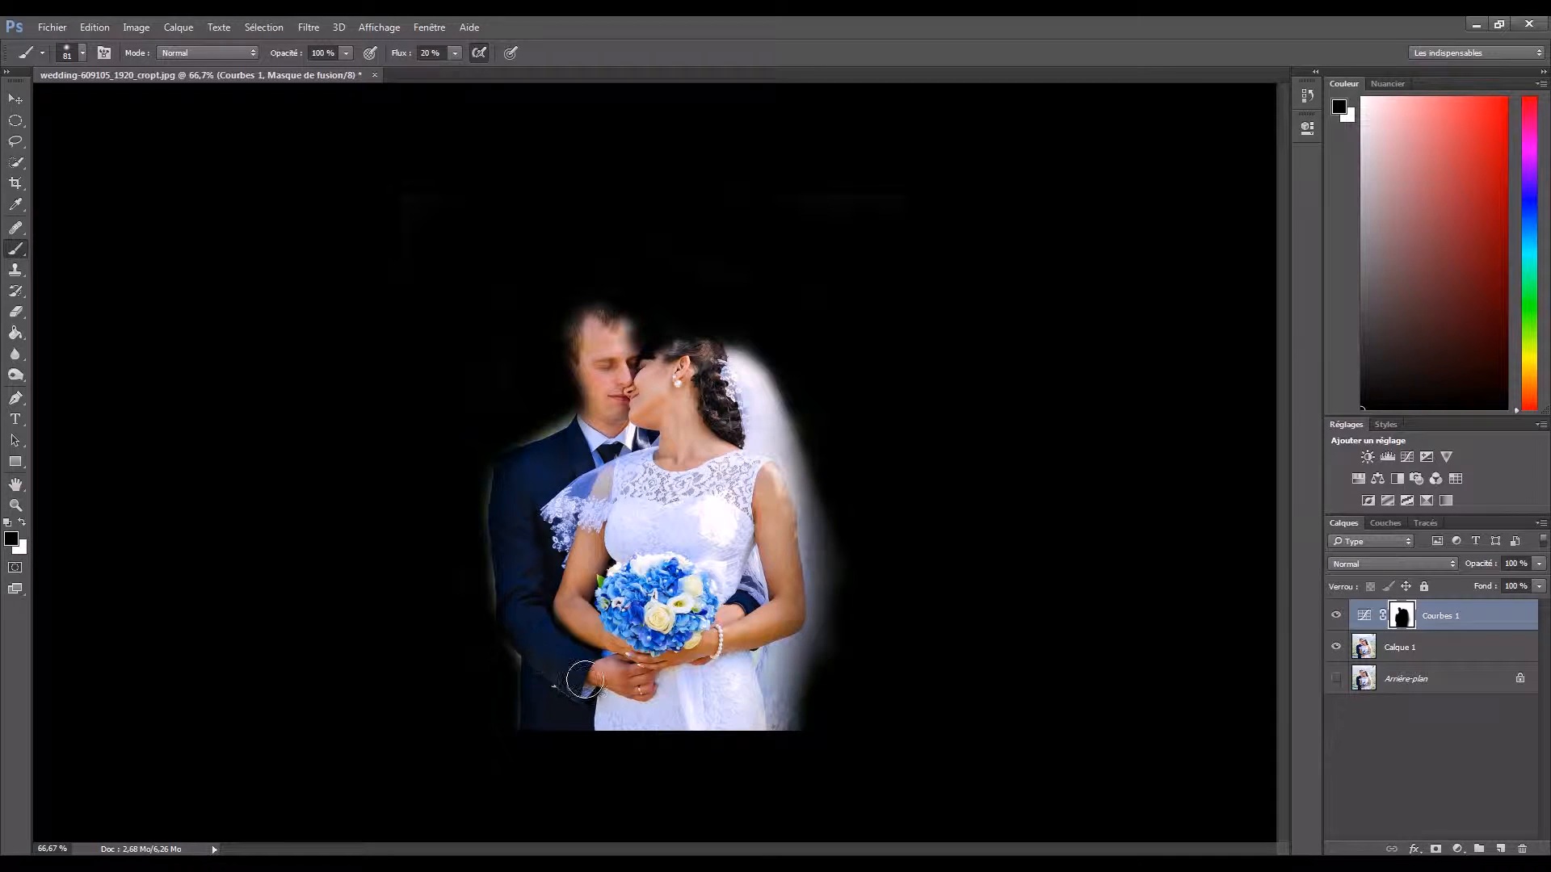
{"action": "mouse_move", "coordinate": [583, 603]}
{"action": "left_mouse_down"}
{"action": "mouse_move", "coordinate": [624, 565]}
{"action": "mouse_move", "coordinate": [661, 636]}
{"action": "mouse_move", "coordinate": [643, 570]}
{"action": "left_mouse_up"}
{"action": "mouse_move", "coordinate": [596, 393]}
{"action": "left_mouse_down"}
{"action": "mouse_move", "coordinate": [597, 408]}
{"action": "mouse_move", "coordinate": [576, 337]}
{"action": "mouse_move", "coordinate": [608, 315]}
{"action": "mouse_move", "coordinate": [647, 367]}
{"action": "left_mouse_up"}
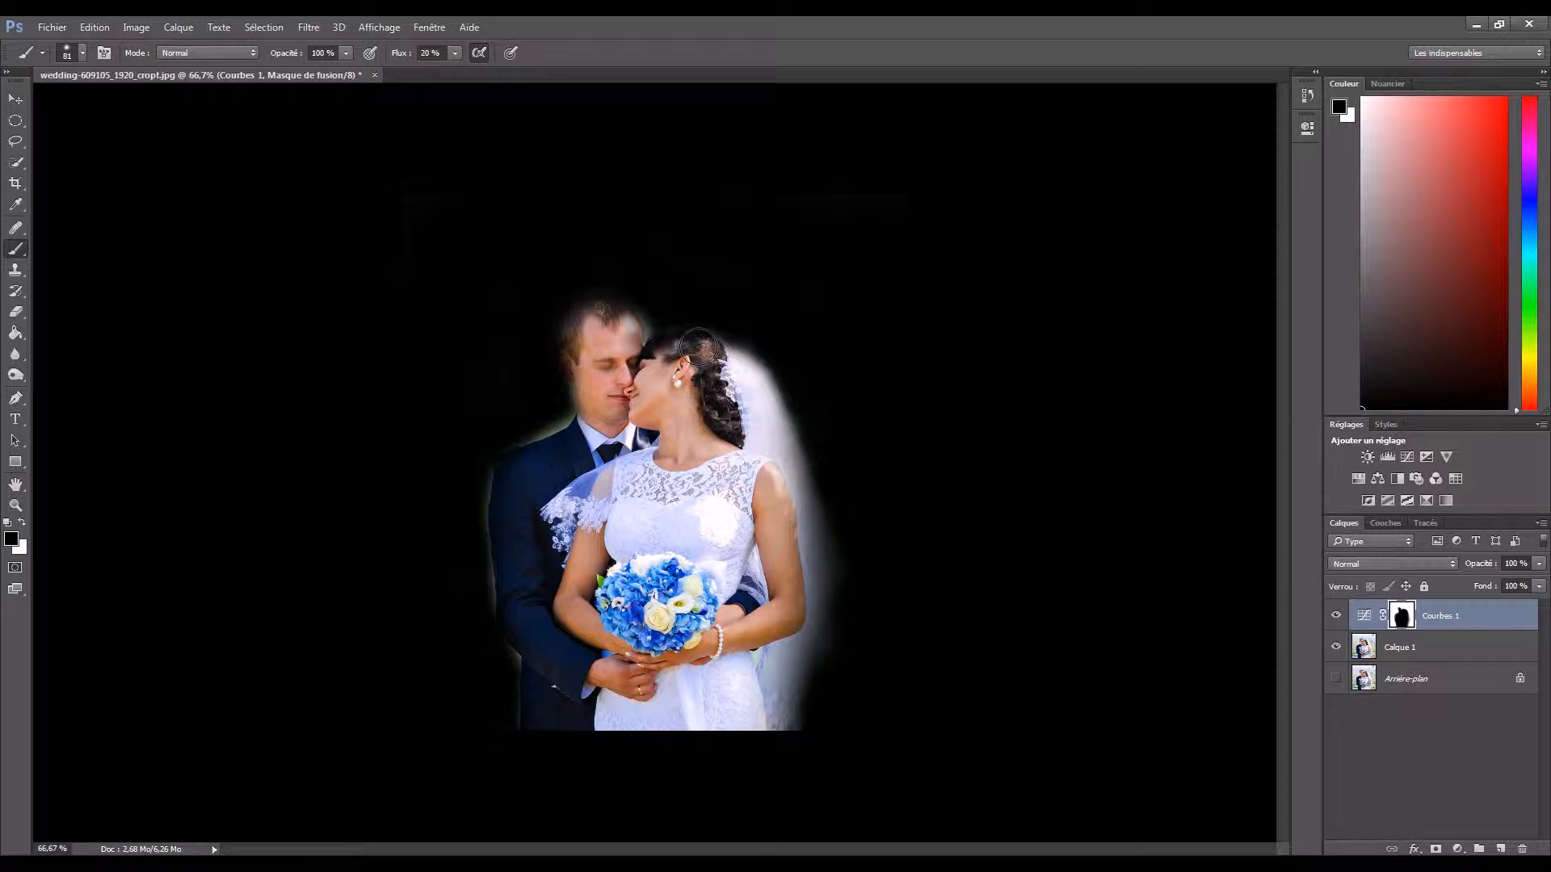
{"action": "mouse_move", "coordinate": [626, 346]}
{"action": "left_mouse_down"}
{"action": "mouse_move", "coordinate": [577, 316]}
{"action": "mouse_move", "coordinate": [589, 389]}
{"action": "left_mouse_up"}
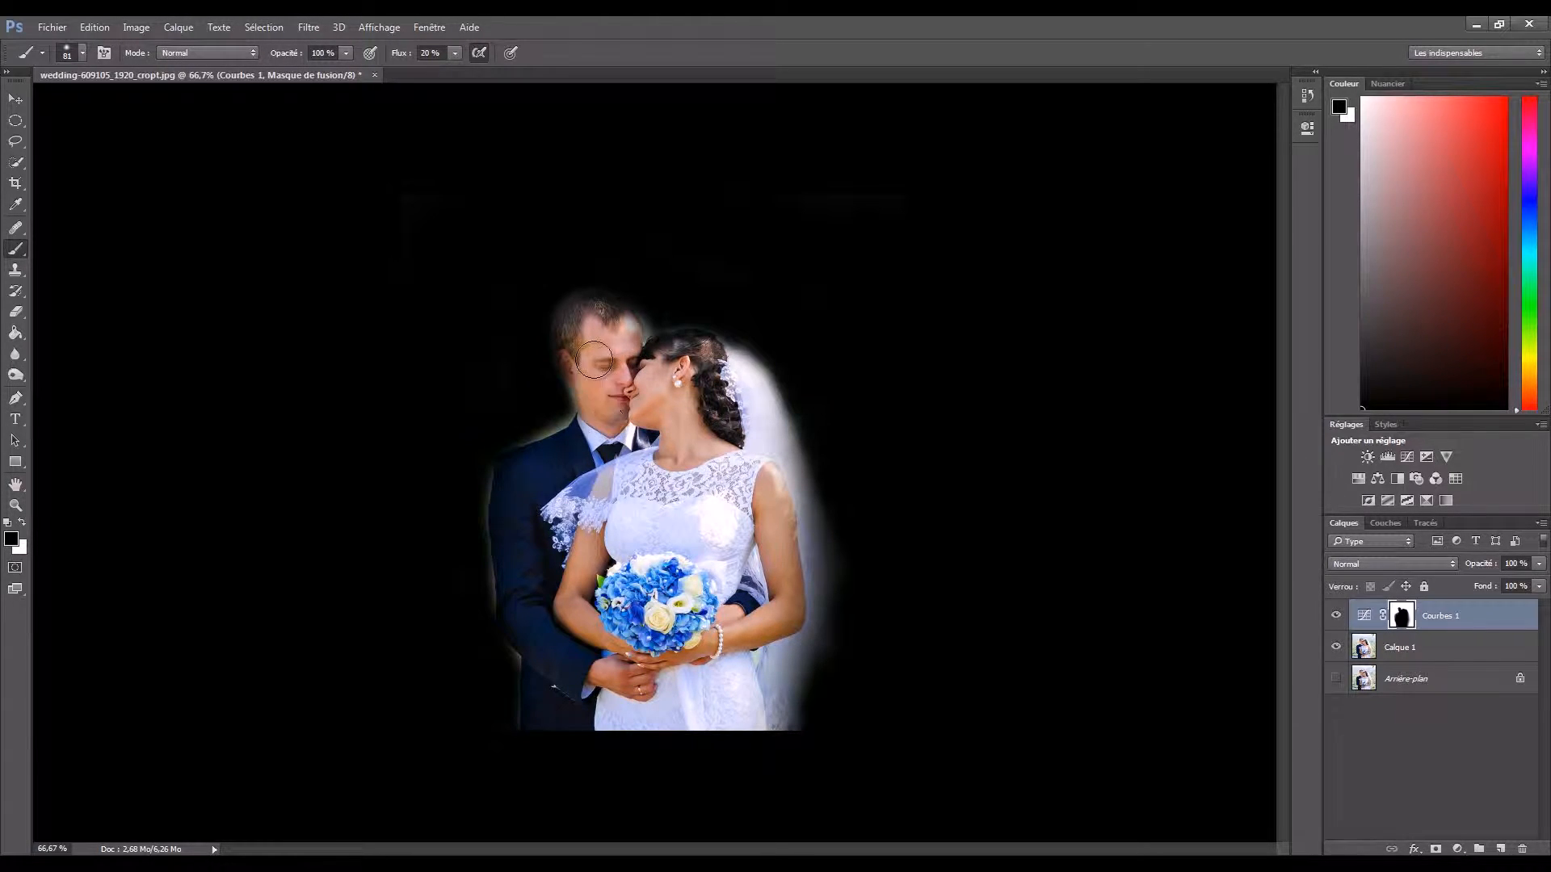
{"action": "mouse_move", "coordinate": [603, 310]}
{"action": "left_mouse_down"}
{"action": "mouse_move", "coordinate": [651, 366]}
{"action": "mouse_move", "coordinate": [596, 324]}
{"action": "mouse_move", "coordinate": [660, 383]}
{"action": "mouse_move", "coordinate": [664, 362]}
{"action": "mouse_move", "coordinate": [726, 385]}
{"action": "mouse_move", "coordinate": [727, 360]}
{"action": "mouse_move", "coordinate": [755, 387]}
{"action": "mouse_move", "coordinate": [772, 435]}
{"action": "mouse_move", "coordinate": [771, 489]}
{"action": "mouse_move", "coordinate": [751, 497]}
{"action": "mouse_move", "coordinate": [753, 589]}
{"action": "left_mouse_up"}
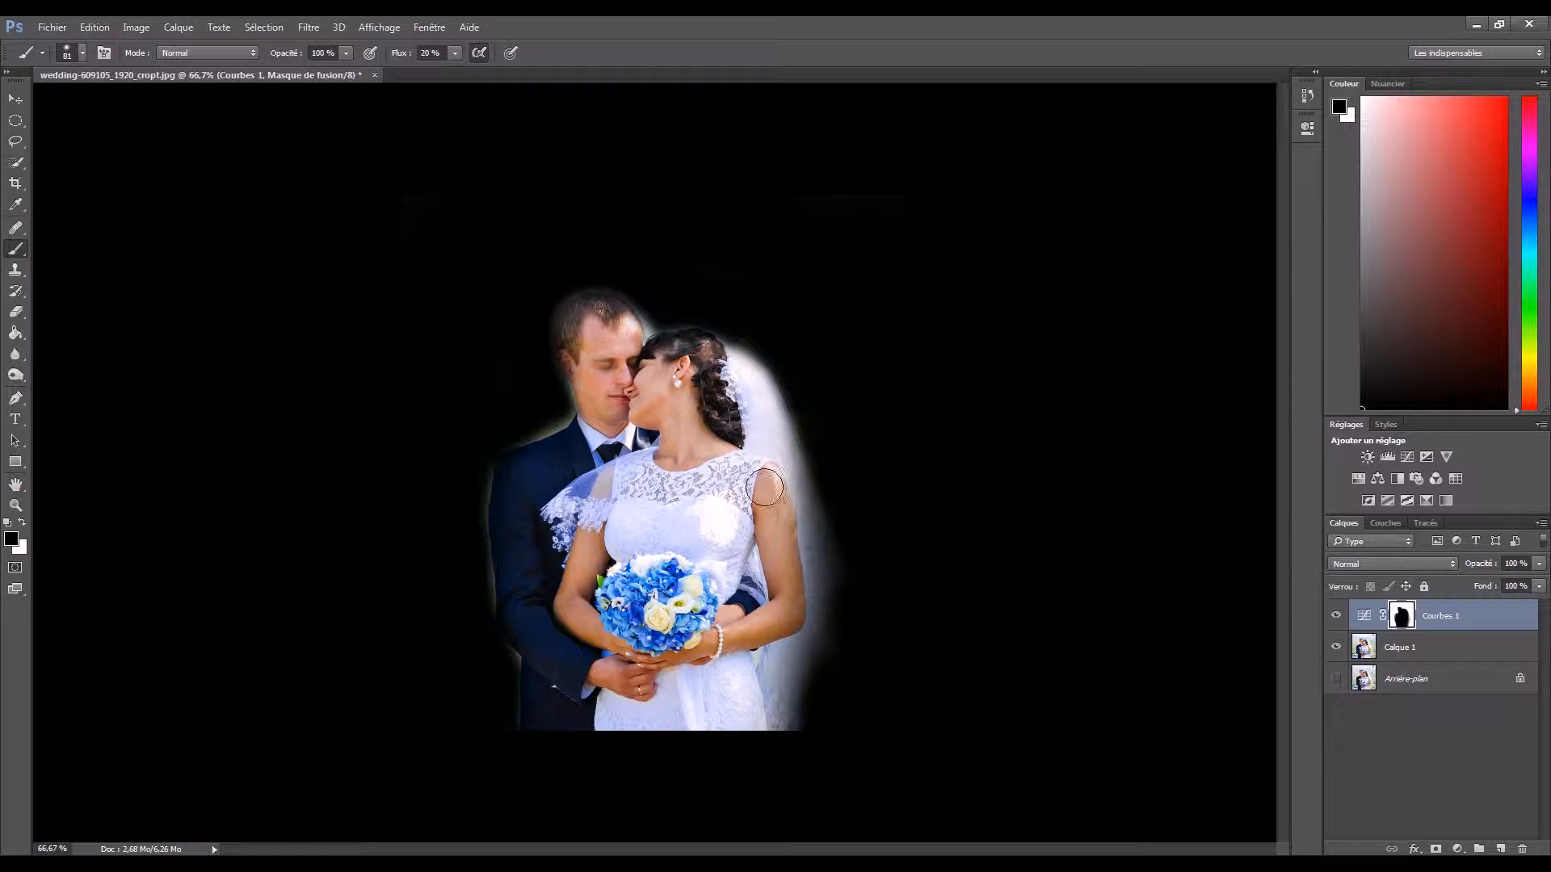
- Paint black on the mask over the bride's veil, shoulder and dress to bring back their full brightness
{"action": "left_click_drag", "start_coordinate": [782, 457], "coordinate": [777, 471]}
{"action": "left_click_drag", "start_coordinate": [737, 369], "coordinate": [722, 376]}
{"action": "mouse_move", "coordinate": [770, 462]}
{"action": "left_mouse_down"}
{"action": "mouse_move", "coordinate": [800, 529]}
{"action": "mouse_move", "coordinate": [777, 594]}
{"action": "mouse_move", "coordinate": [785, 573]}
{"action": "mouse_move", "coordinate": [783, 669]}
{"action": "mouse_move", "coordinate": [767, 646]}
{"action": "mouse_move", "coordinate": [768, 734]}
{"action": "mouse_move", "coordinate": [744, 586]}
{"action": "mouse_move", "coordinate": [777, 580]}
{"action": "mouse_move", "coordinate": [764, 524]}
{"action": "mouse_move", "coordinate": [804, 565]}
{"action": "mouse_move", "coordinate": [793, 506]}
{"action": "mouse_move", "coordinate": [804, 537]}
{"action": "mouse_move", "coordinate": [777, 551]}
{"action": "mouse_move", "coordinate": [758, 537]}
{"action": "mouse_move", "coordinate": [727, 642]}
{"action": "left_mouse_up"}
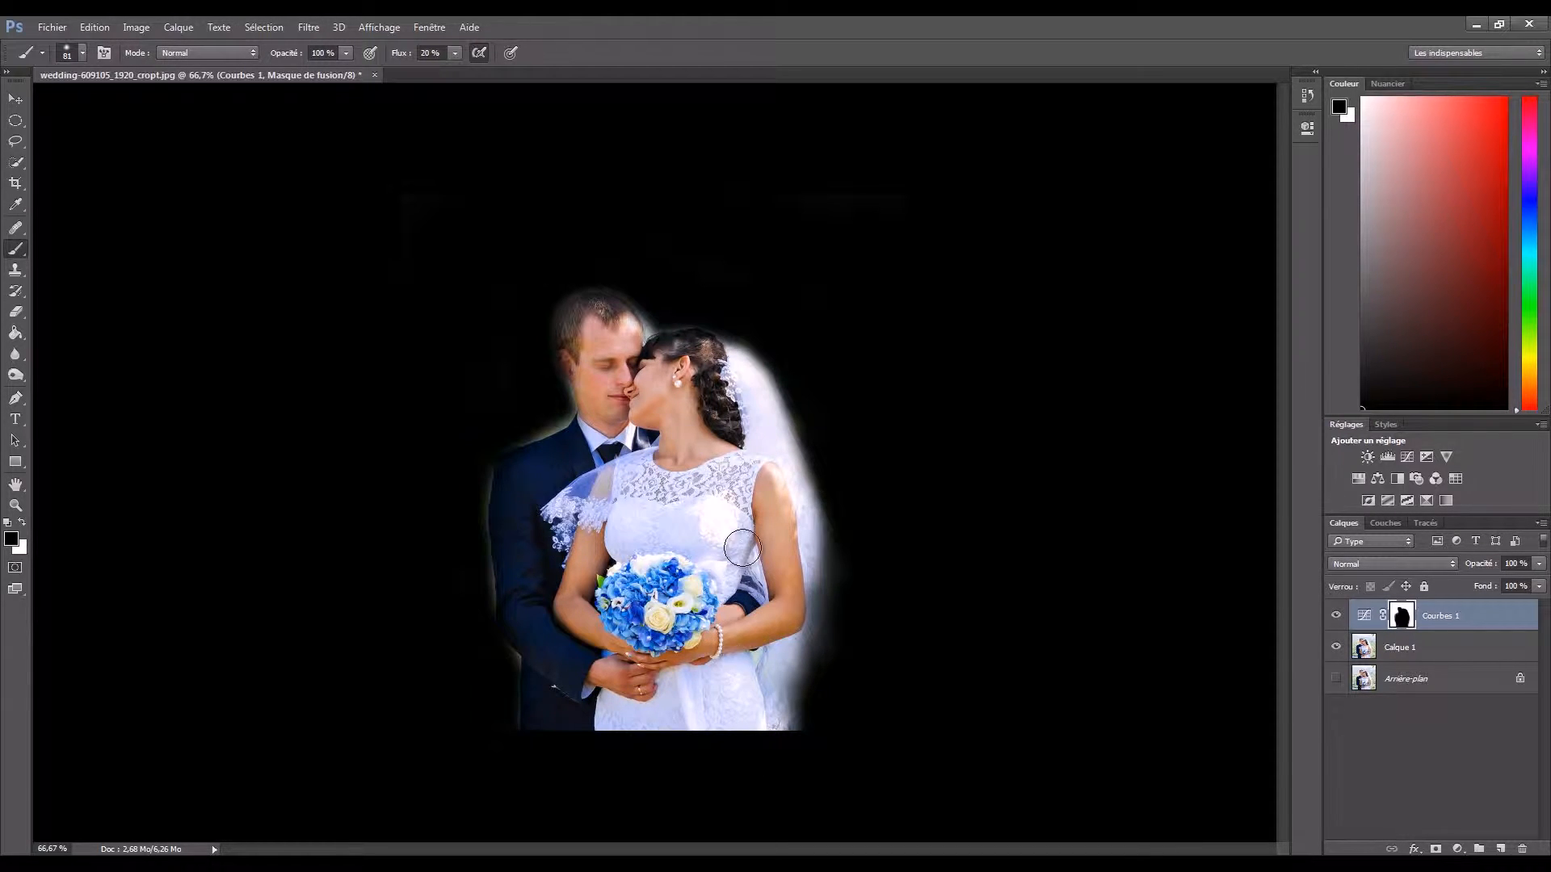
{"action": "left_click_drag", "start_coordinate": [672, 519], "coordinate": [680, 526]}
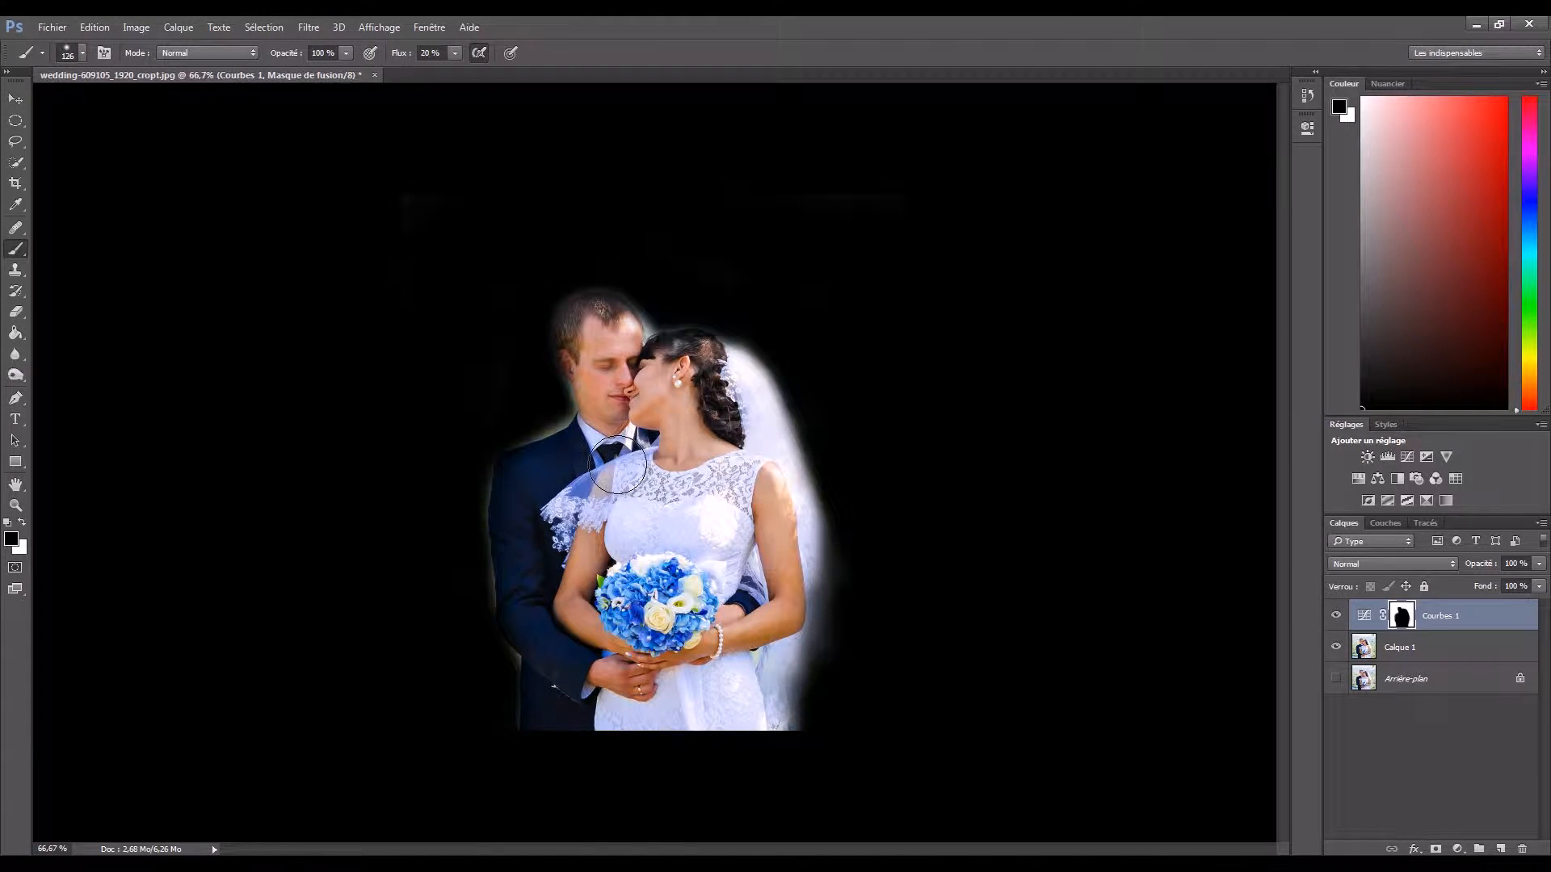
- Paint white on the mask along the edge of the groom's suit with a smaller 42 px brush
{"action": "key", "text": "x"}
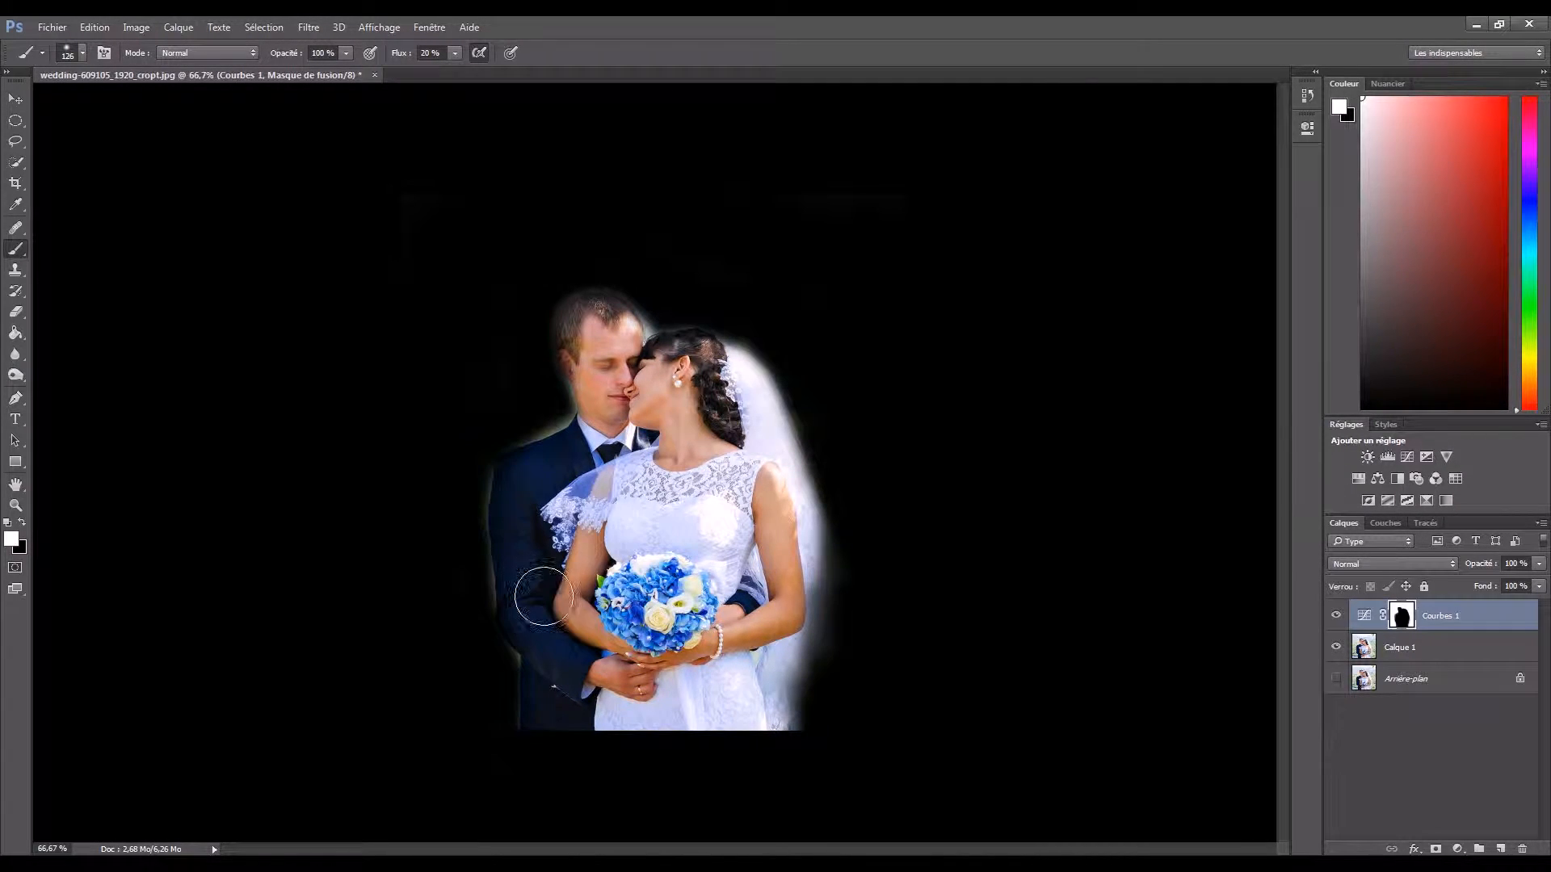
{"action": "right_click", "coordinate": [596, 525], "text": "alt"}
{"action": "left_click_drag", "start_coordinate": [597, 522], "coordinate": [554, 557]}
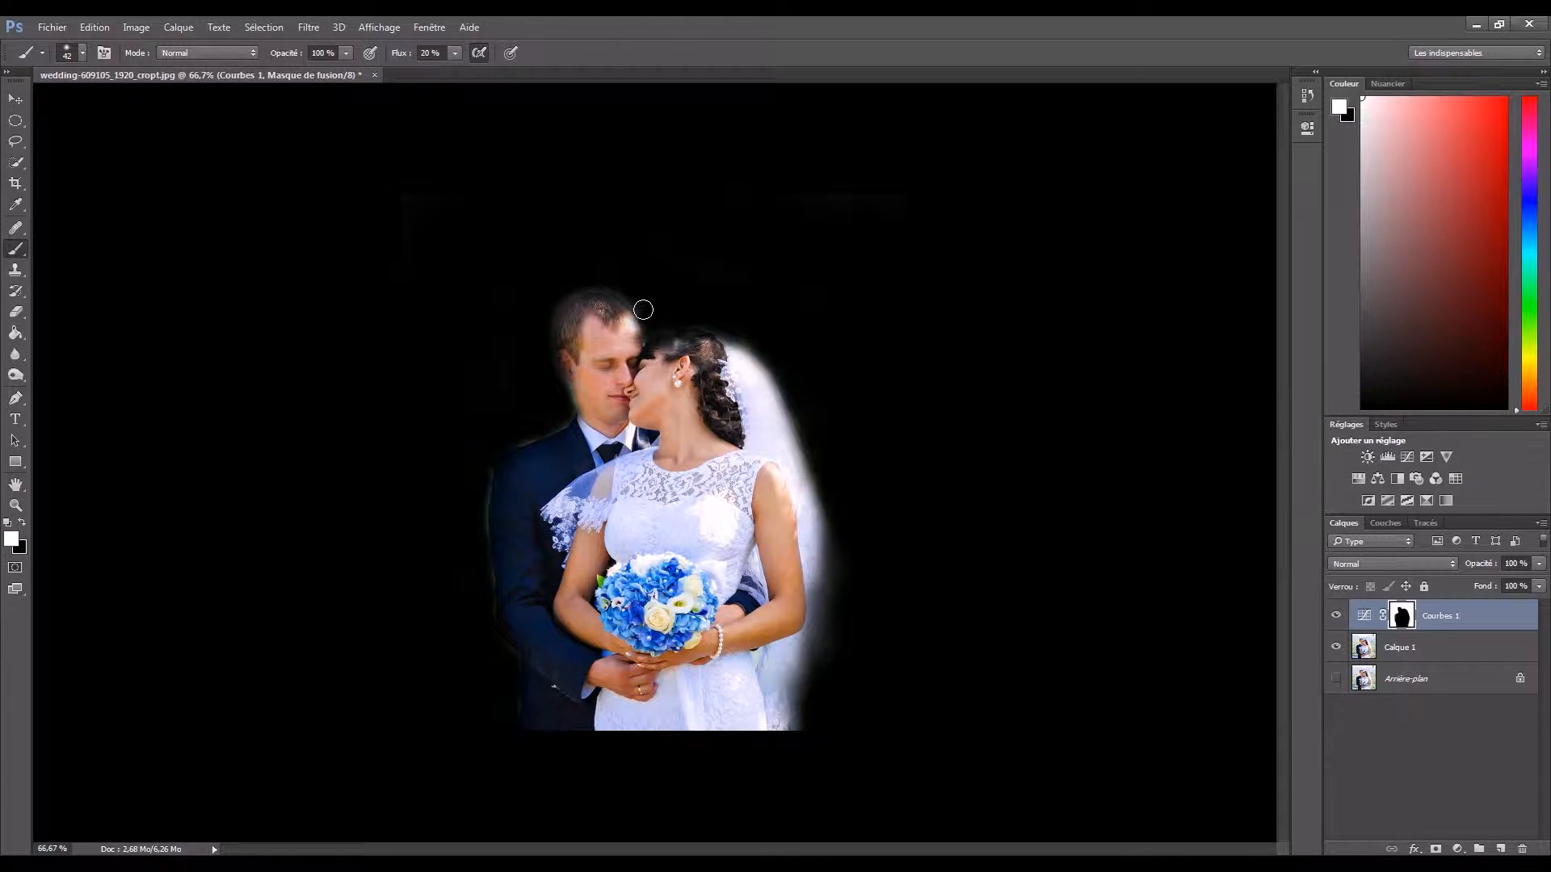
- Reduce the brush to 15 px and paint out the stray light spot beside the groom's head with white
{"action": "key", "text": "x"}
{"action": "right_click", "coordinate": [619, 404]}
{"action": "right_click", "coordinate": [599, 423]}
{"action": "key", "text": "Escape"}
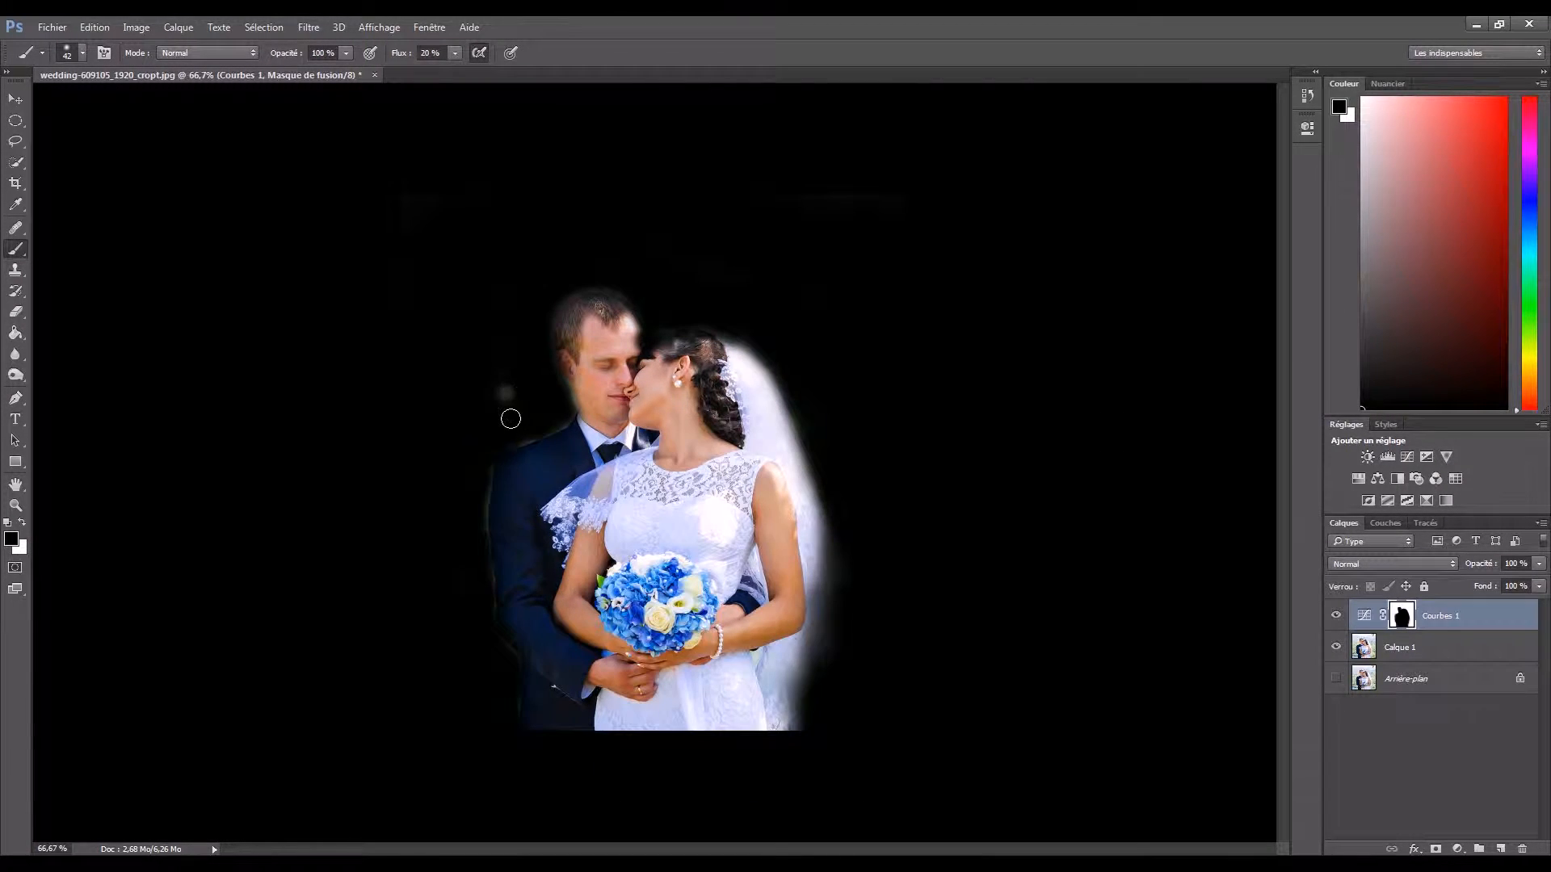
{"action": "key", "text": "x"}
{"action": "right_click", "coordinate": [524, 420]}
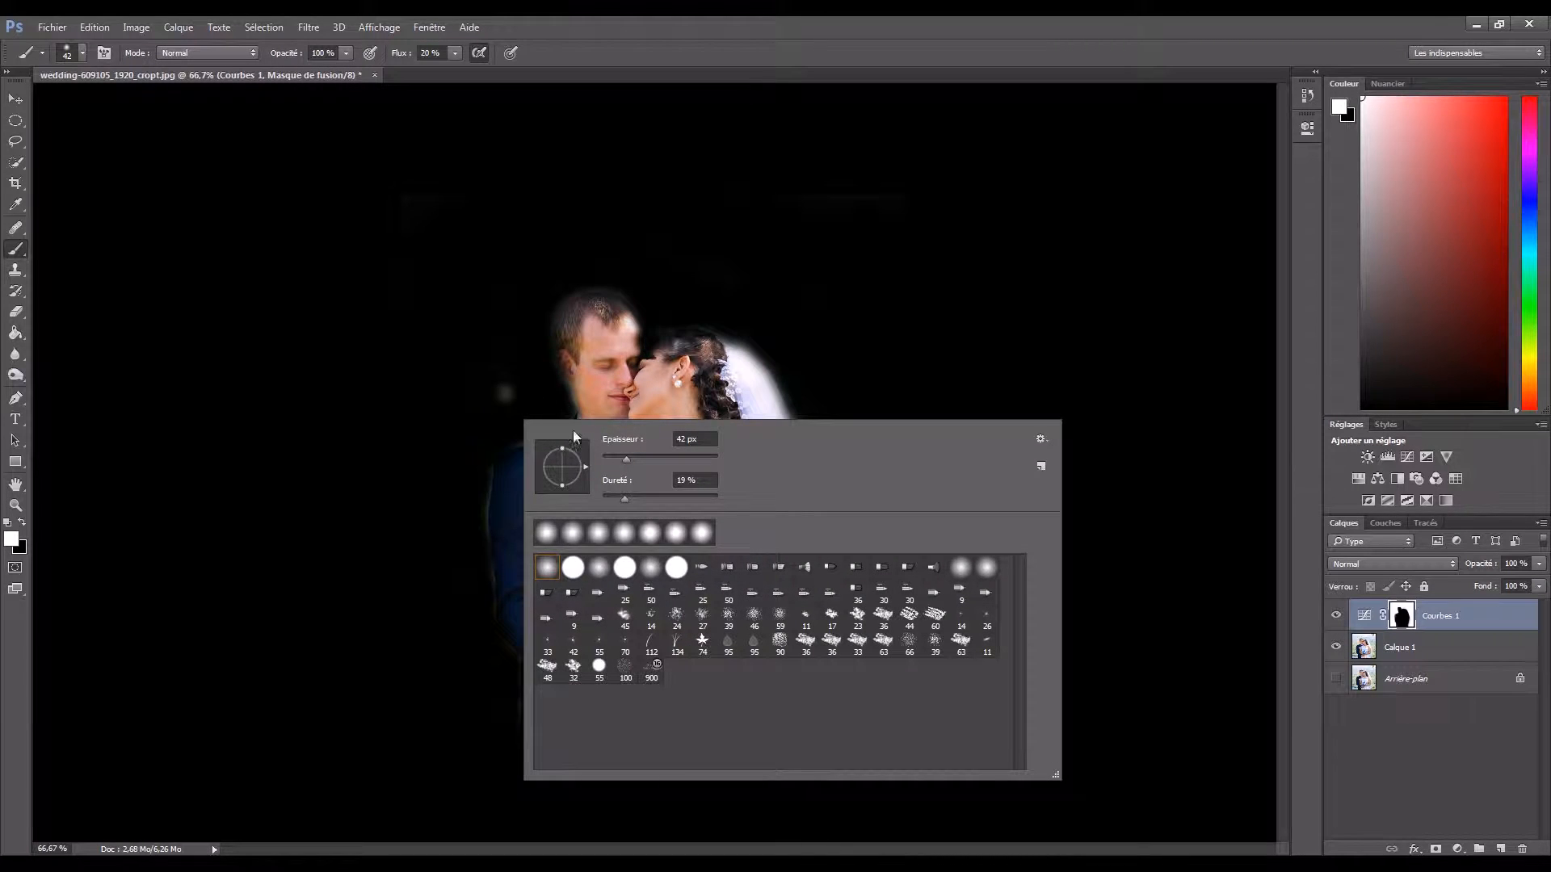
{"action": "key", "text": "Escape"}
{"action": "left_click_drag", "start_coordinate": [499, 408], "coordinate": [487, 399]}
{"action": "left_click_drag", "start_coordinate": [640, 378], "coordinate": [629, 354]}
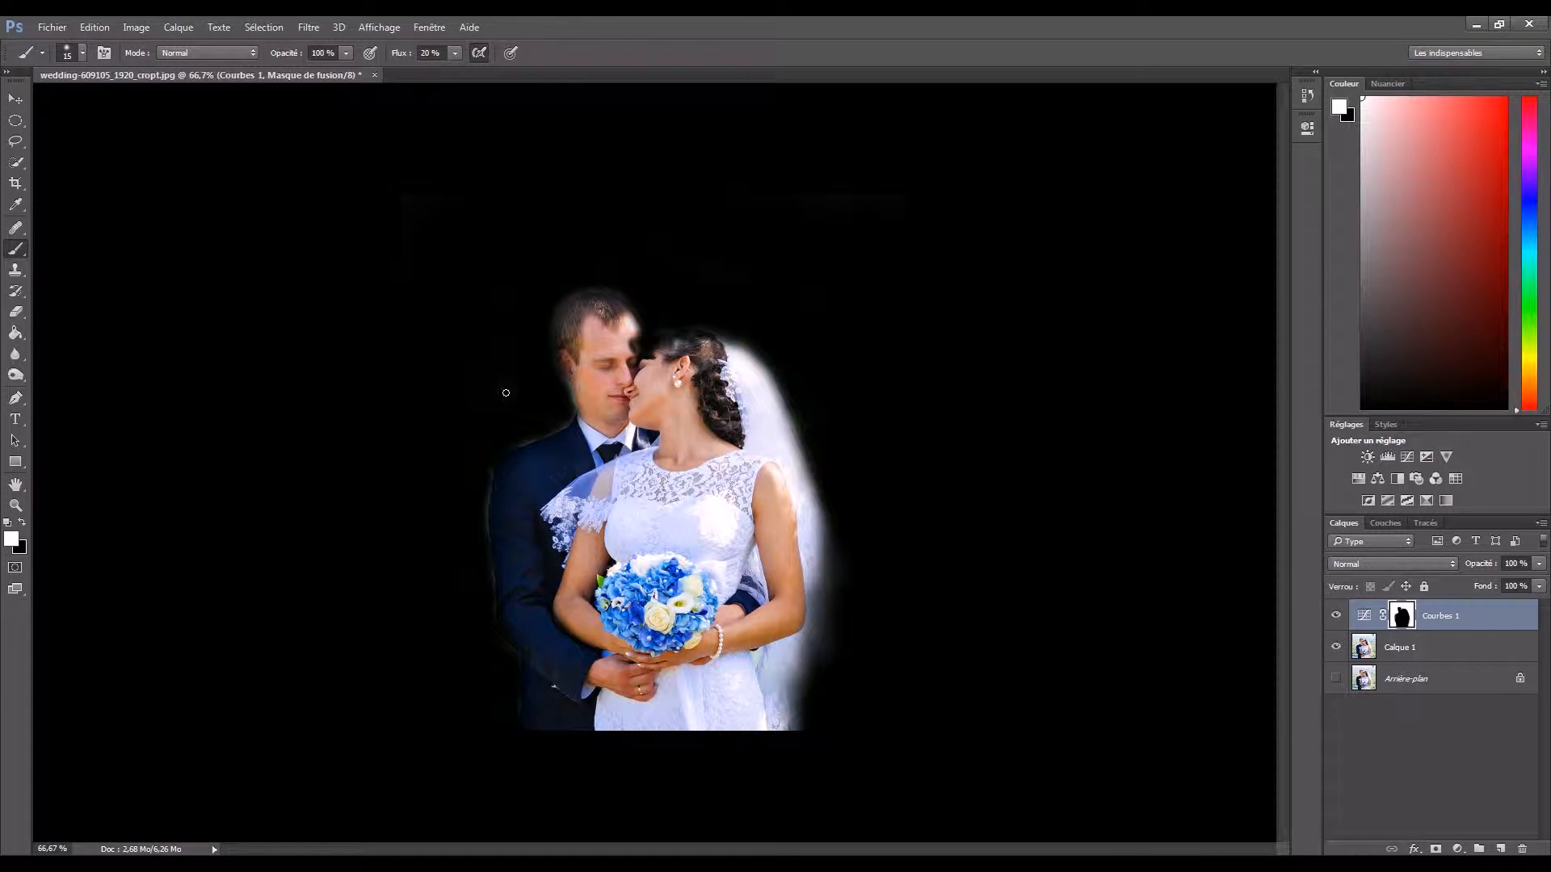
- Paint black on the mask with a small brush to bring back the groom's forehead, the bride's hair and the suit outline
{"action": "key", "text": "x"}
{"action": "mouse_move", "coordinate": [642, 343]}
{"action": "left_mouse_down"}
{"action": "mouse_move", "coordinate": [631, 356]}
{"action": "mouse_move", "coordinate": [645, 352]}
{"action": "left_mouse_up"}
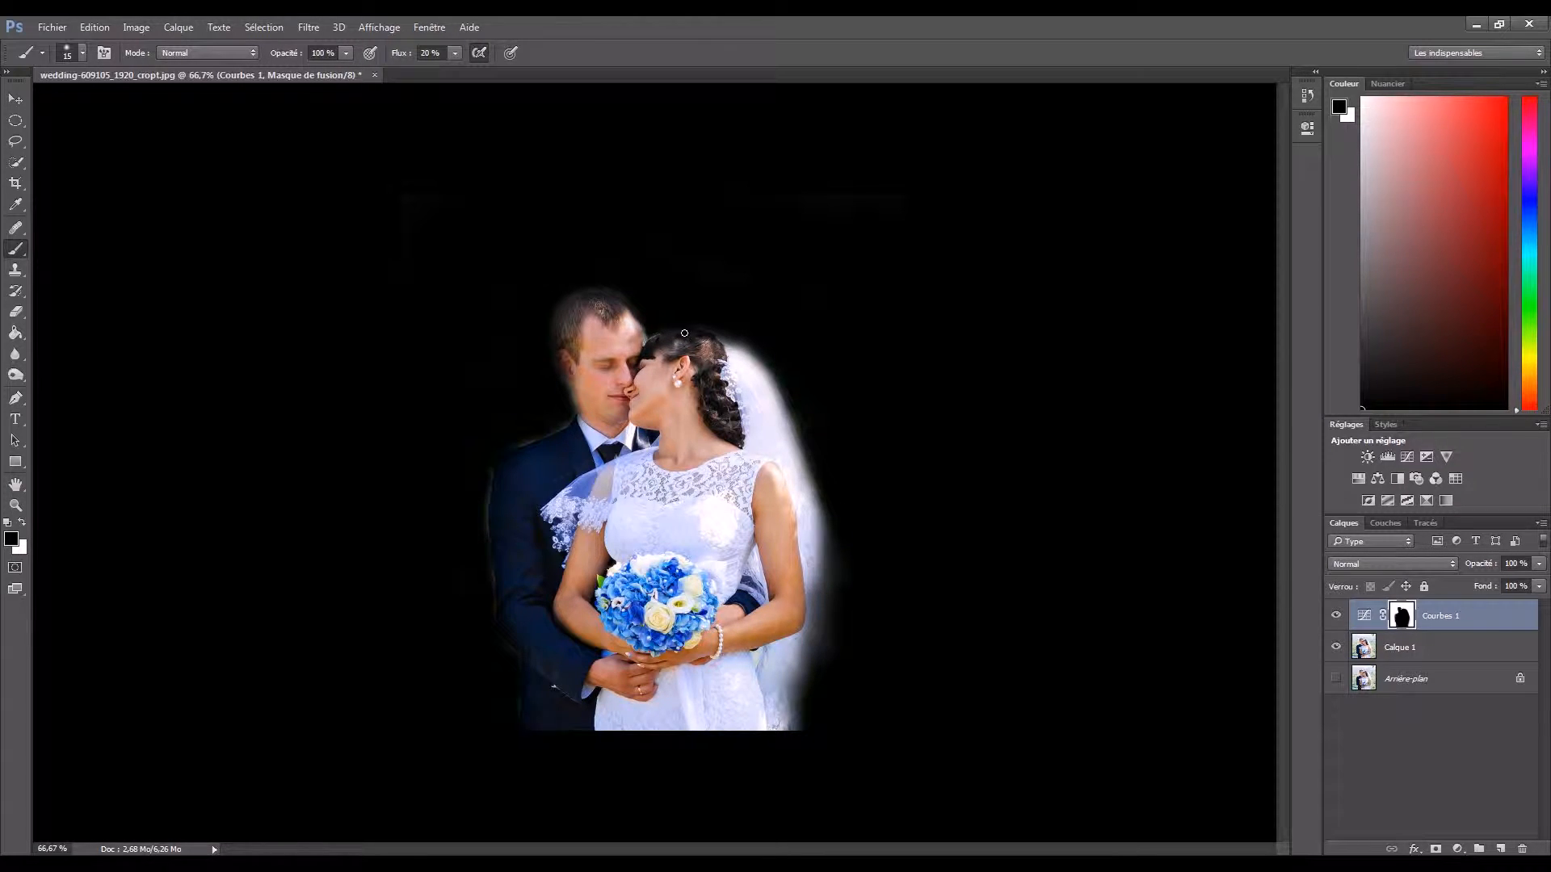
{"action": "mouse_move", "coordinate": [654, 341]}
{"action": "left_mouse_down"}
{"action": "mouse_move", "coordinate": [688, 337]}
{"action": "mouse_move", "coordinate": [675, 346]}
{"action": "left_mouse_up"}
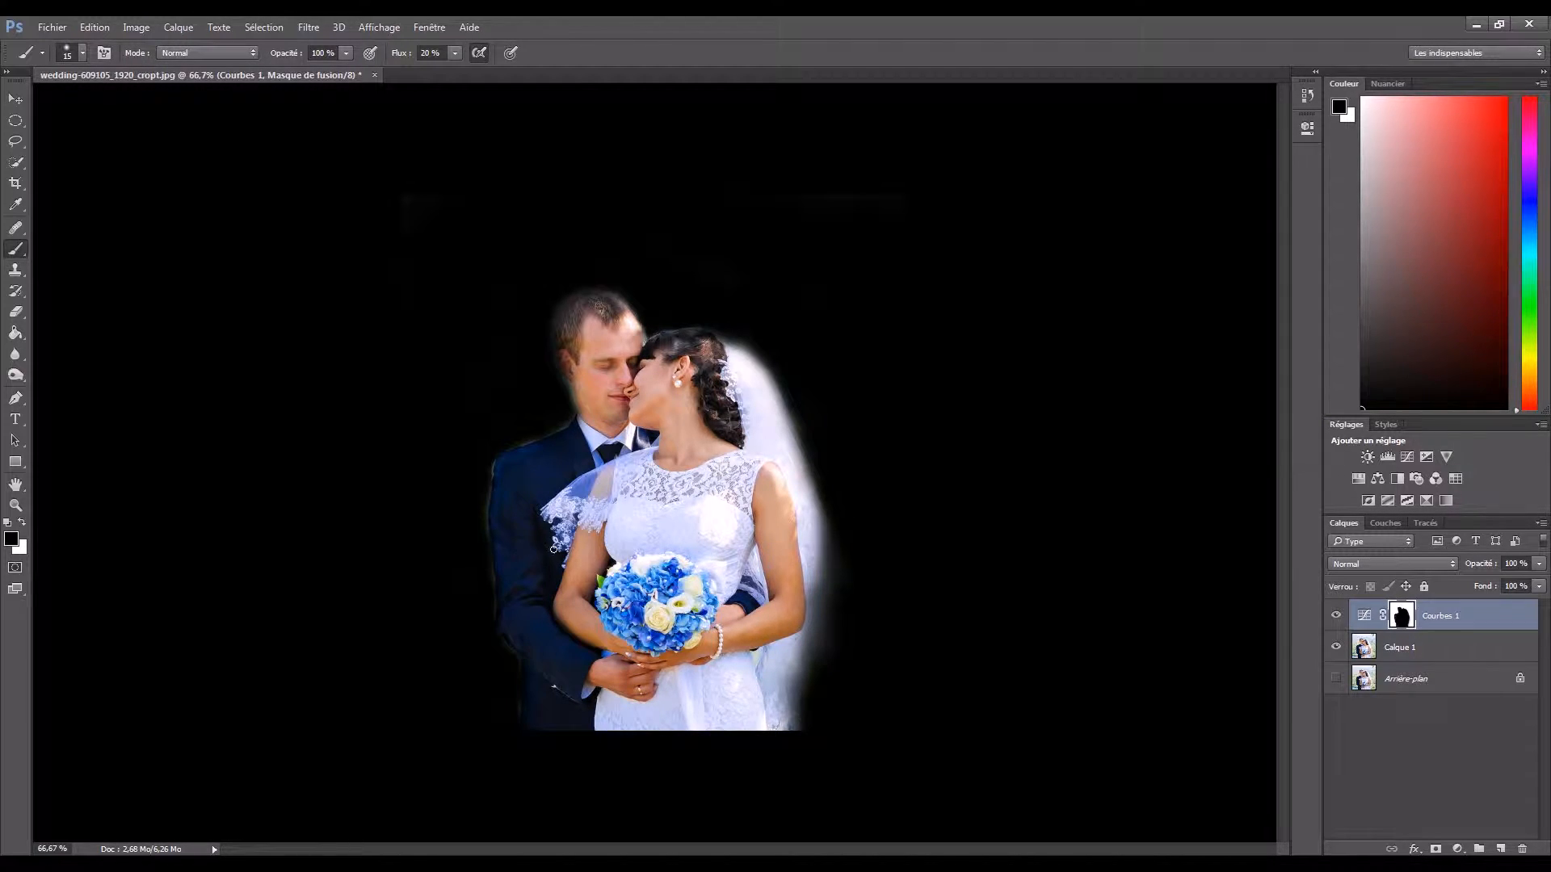
{"action": "left_click_drag", "start_coordinate": [557, 516], "coordinate": [563, 517], "text": "alt"}
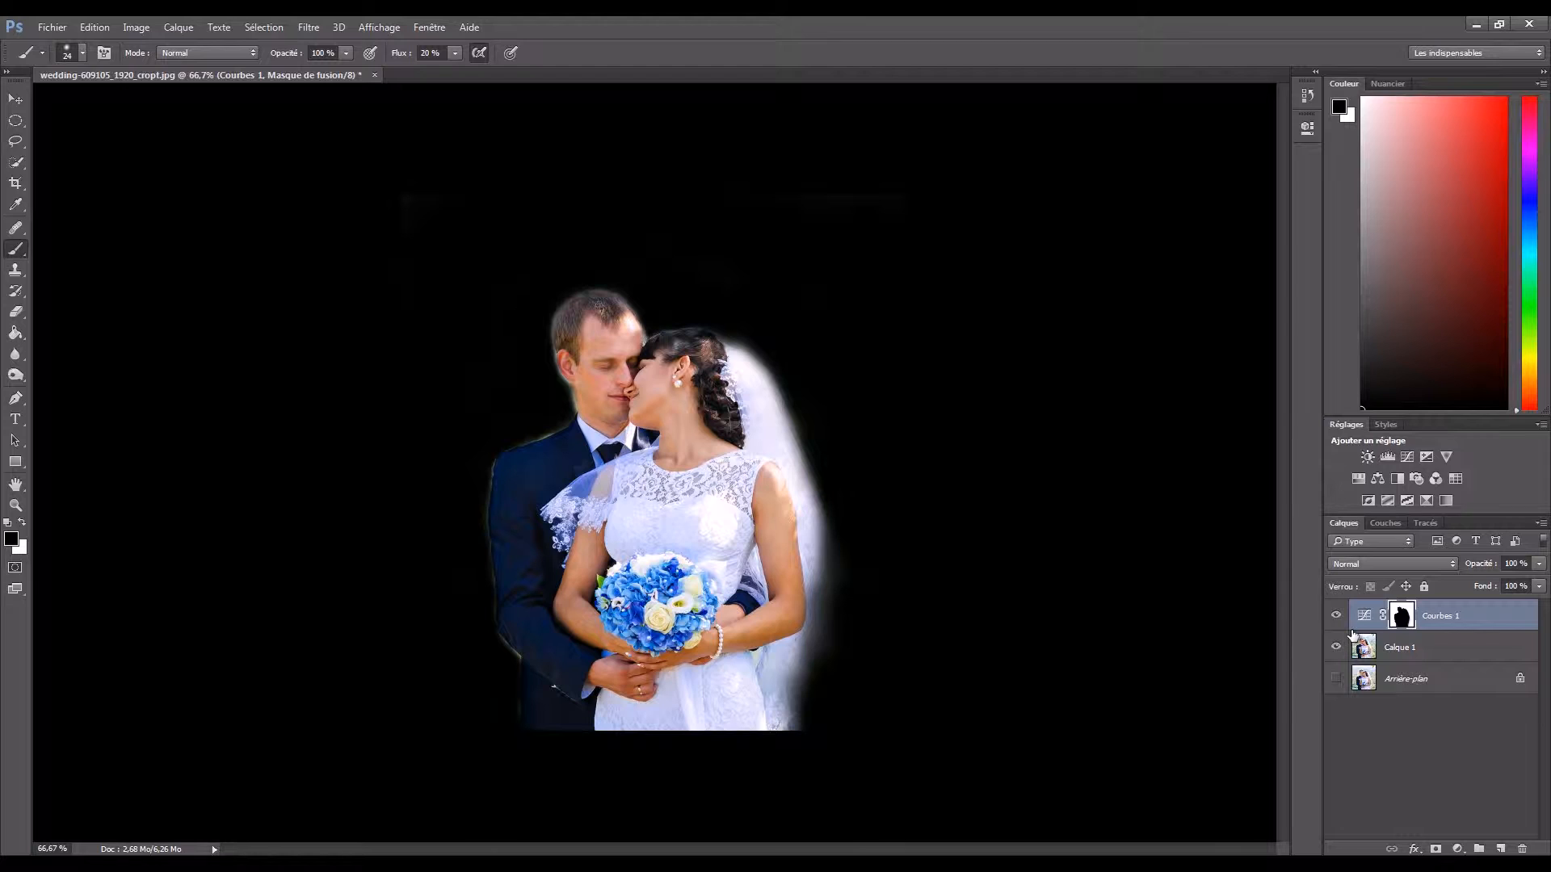
- Reopen the Curves adjustment settings and return the RGB curve to a straight diagonal
{"action": "left_click", "coordinate": [1364, 617]}
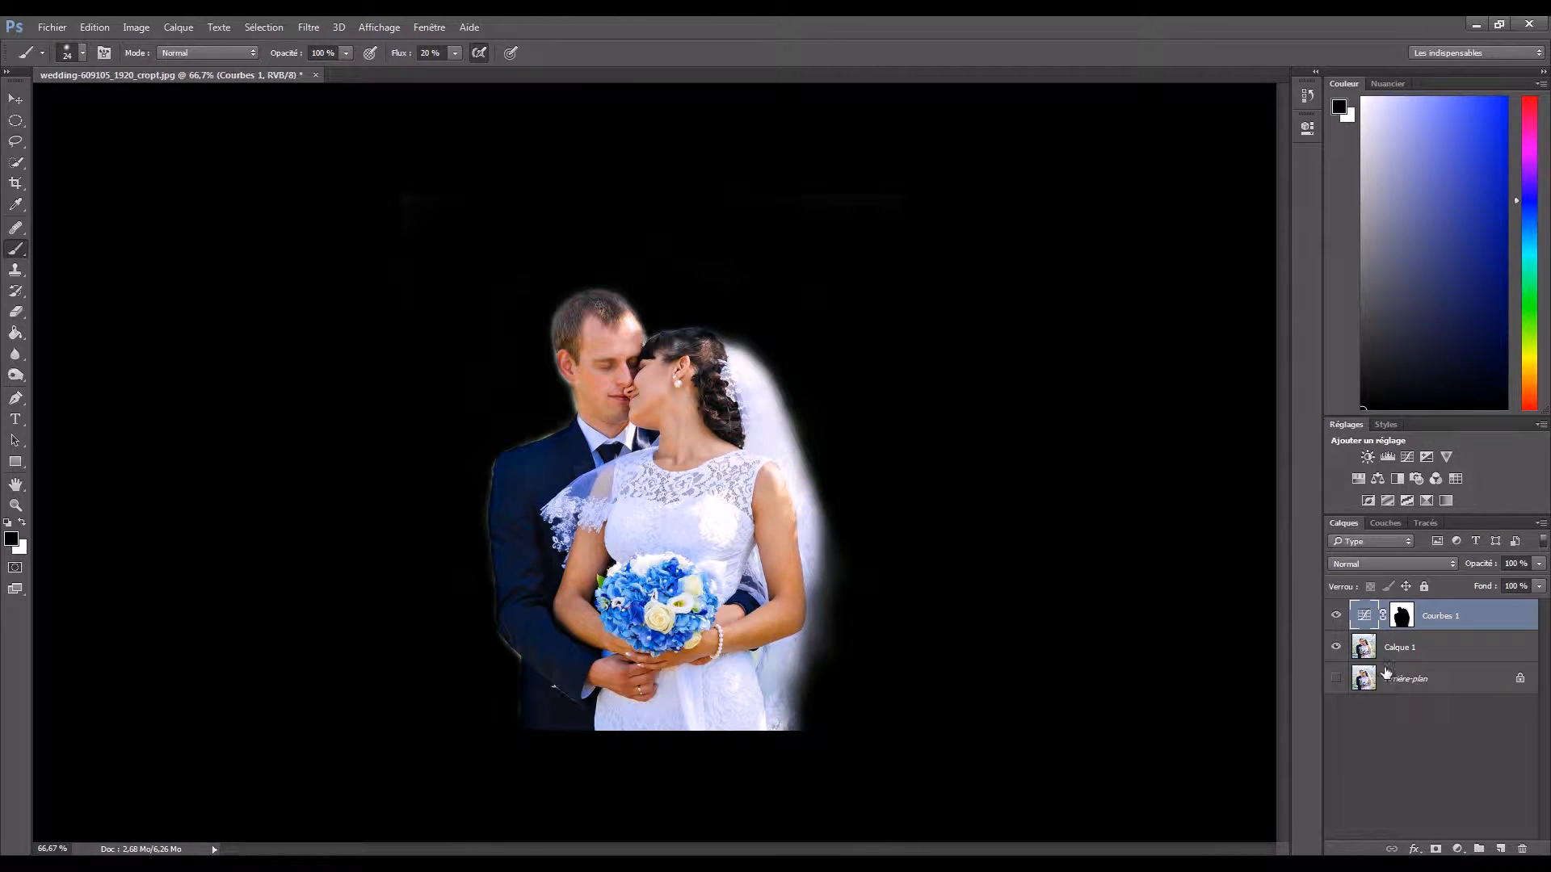
{"action": "double_click", "coordinate": [1366, 617]}
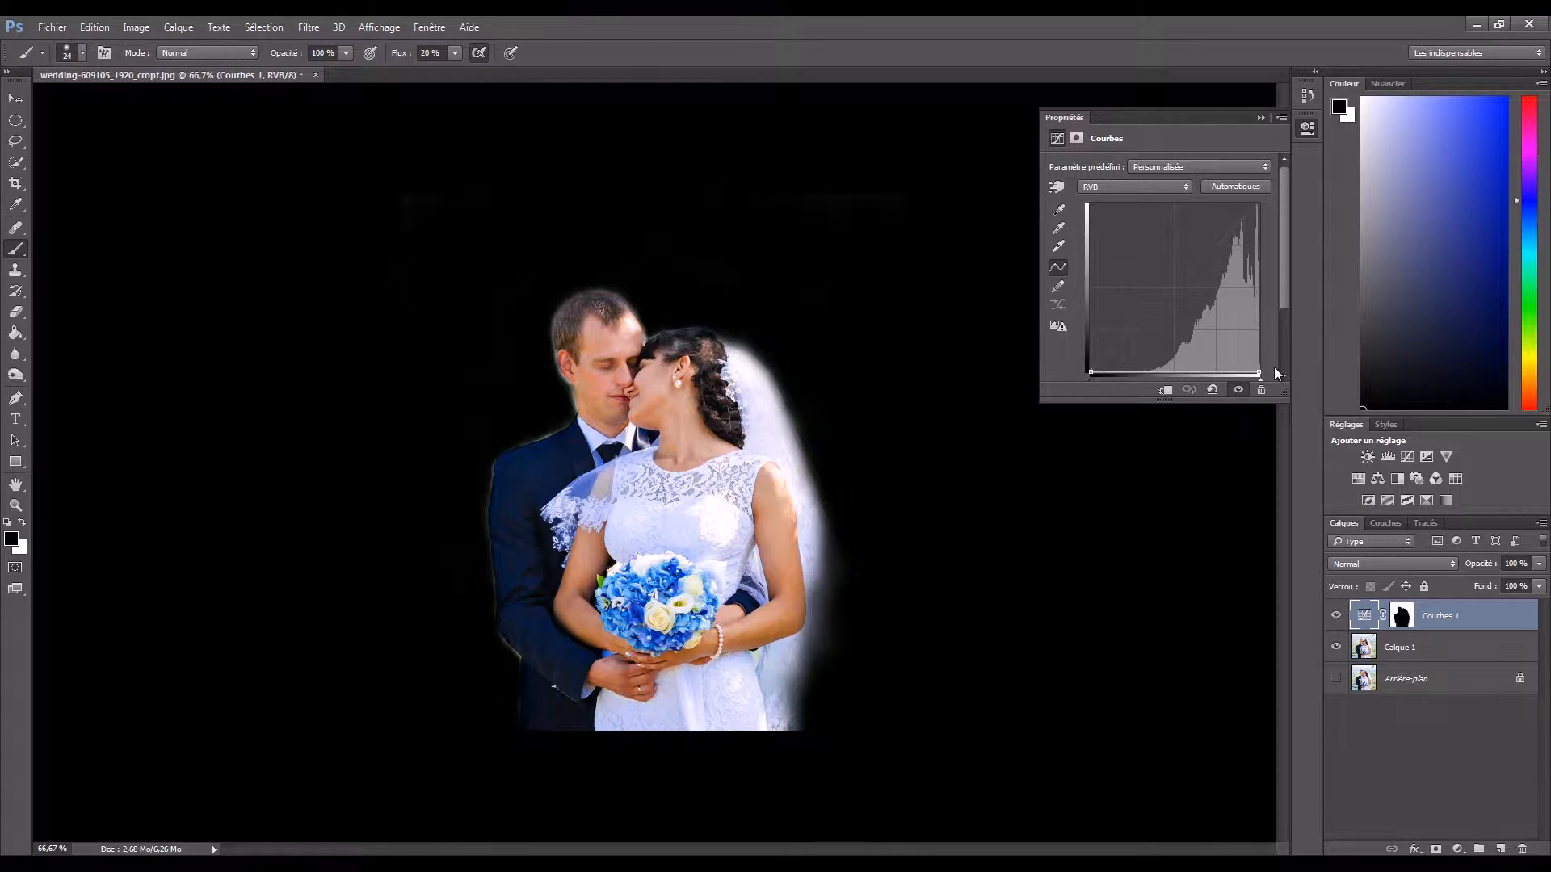
{"action": "left_click", "coordinate": [1228, 185]}
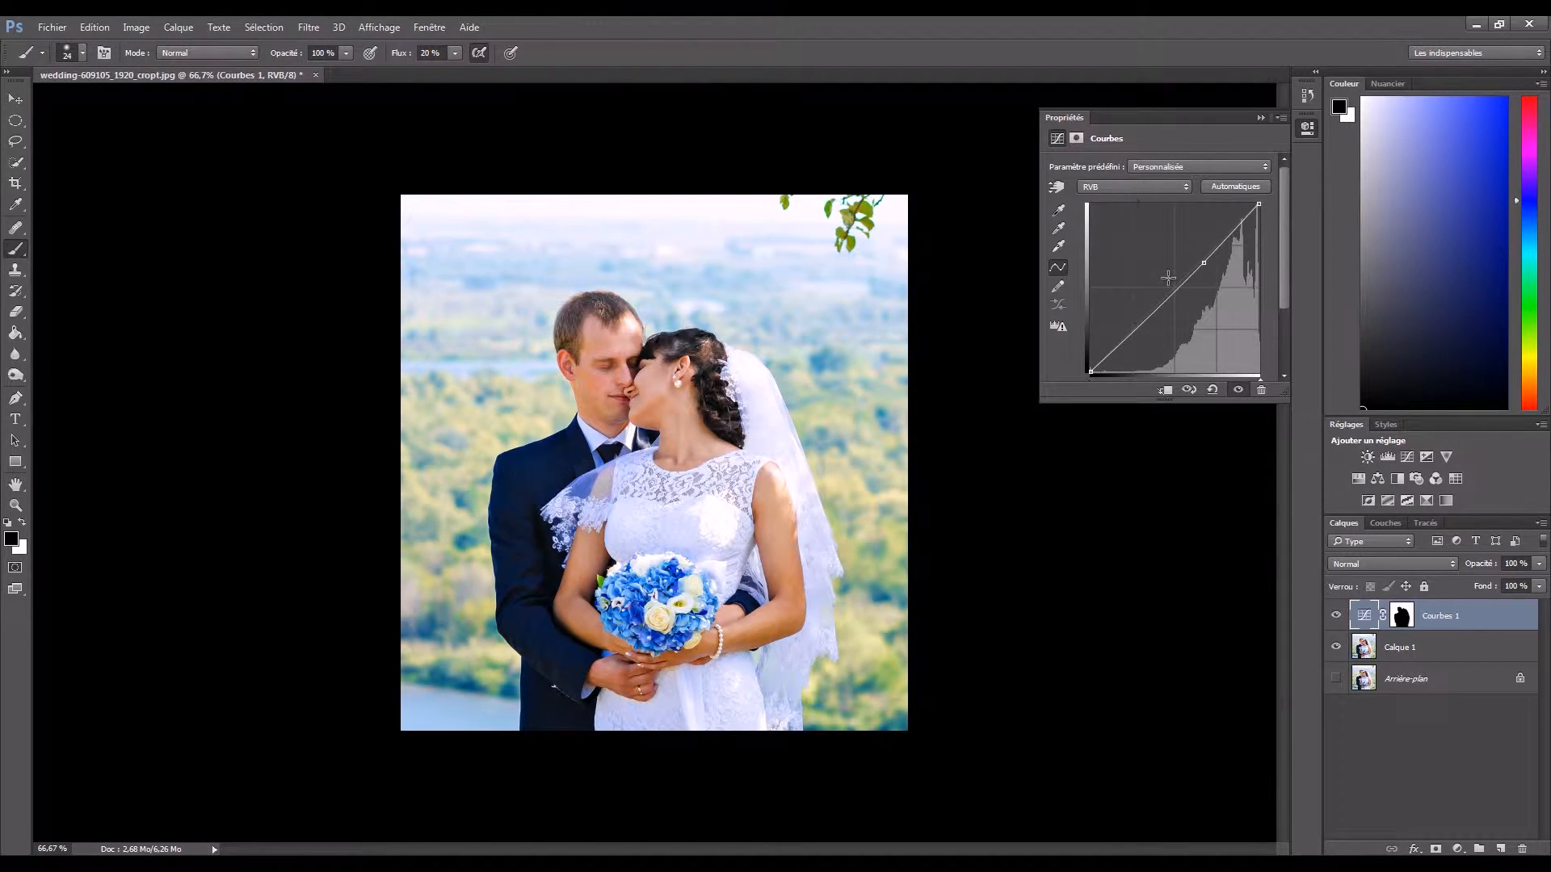
- Bend the RGB curve downward with one midtone point and one highlight point to darken the background moderately
{"action": "left_click_drag", "start_coordinate": [1207, 267], "coordinate": [1221, 307]}
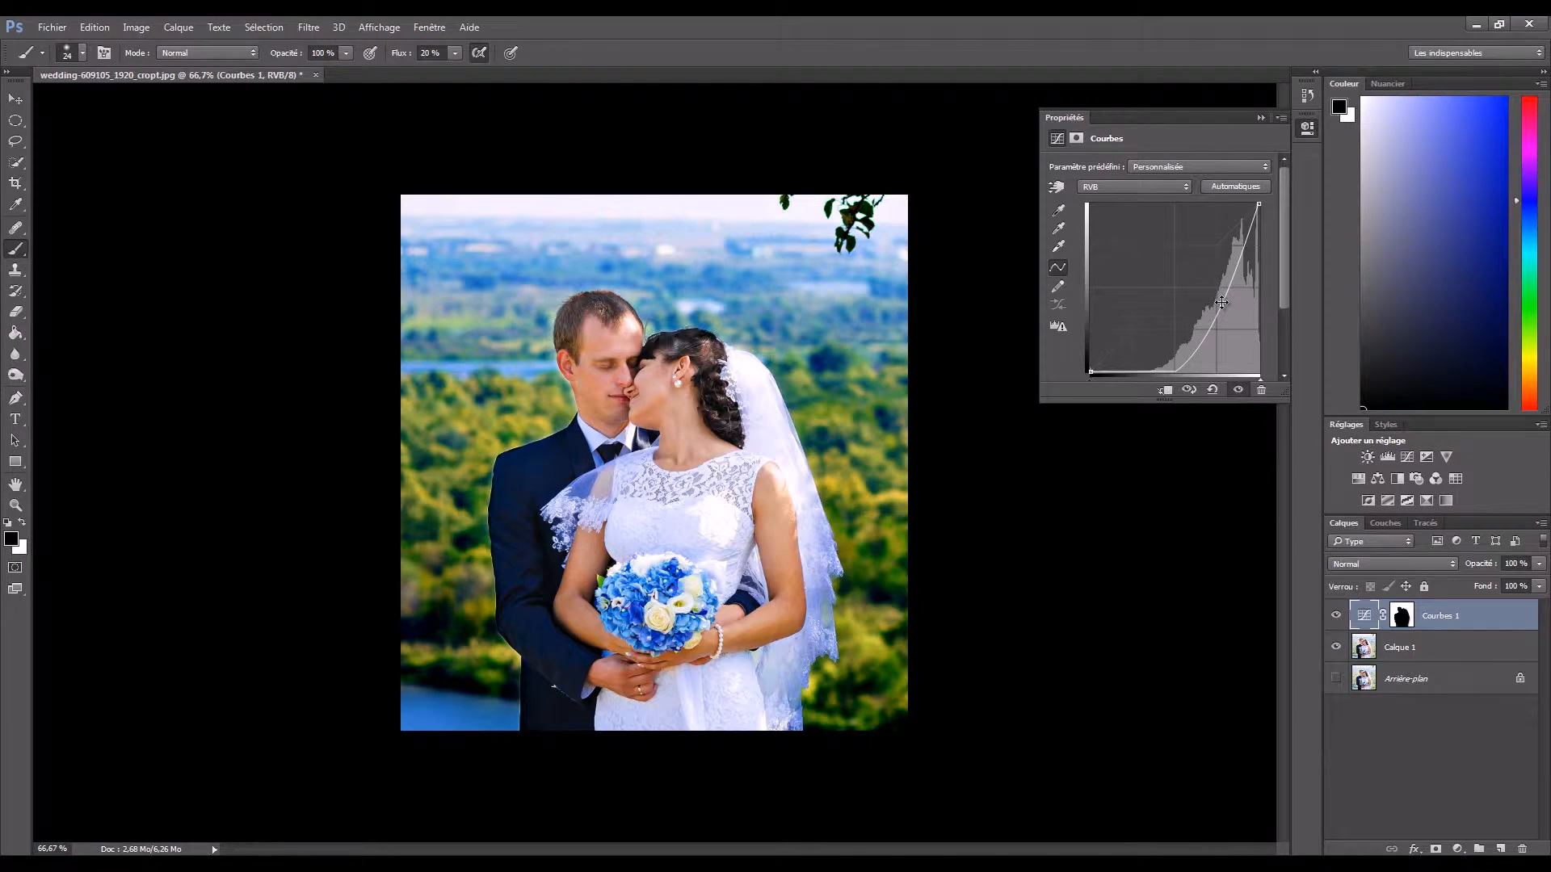
{"action": "mouse_move", "coordinate": [1220, 305]}
{"action": "left_mouse_down"}
{"action": "mouse_move", "coordinate": [1212, 276]}
{"action": "mouse_move", "coordinate": [1227, 293]}
{"action": "left_mouse_up"}
{"action": "mouse_move", "coordinate": [1181, 371]}
{"action": "left_mouse_down"}
{"action": "mouse_move", "coordinate": [1172, 328]}
{"action": "mouse_move", "coordinate": [1172, 348]}
{"action": "left_mouse_up"}
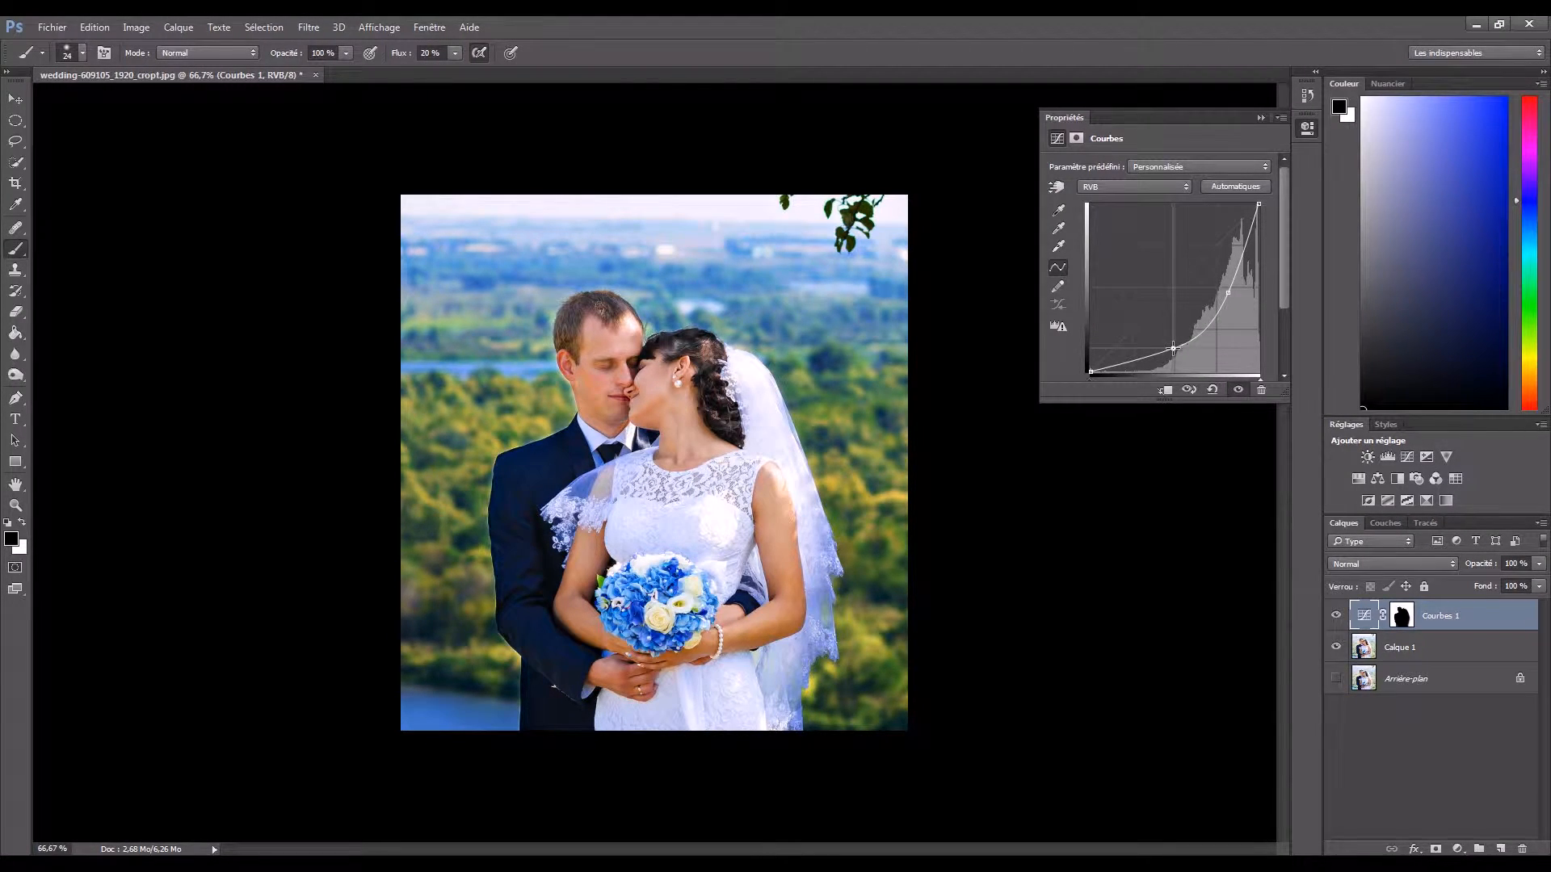
{"action": "left_click_drag", "start_coordinate": [1228, 289], "coordinate": [1223, 278]}
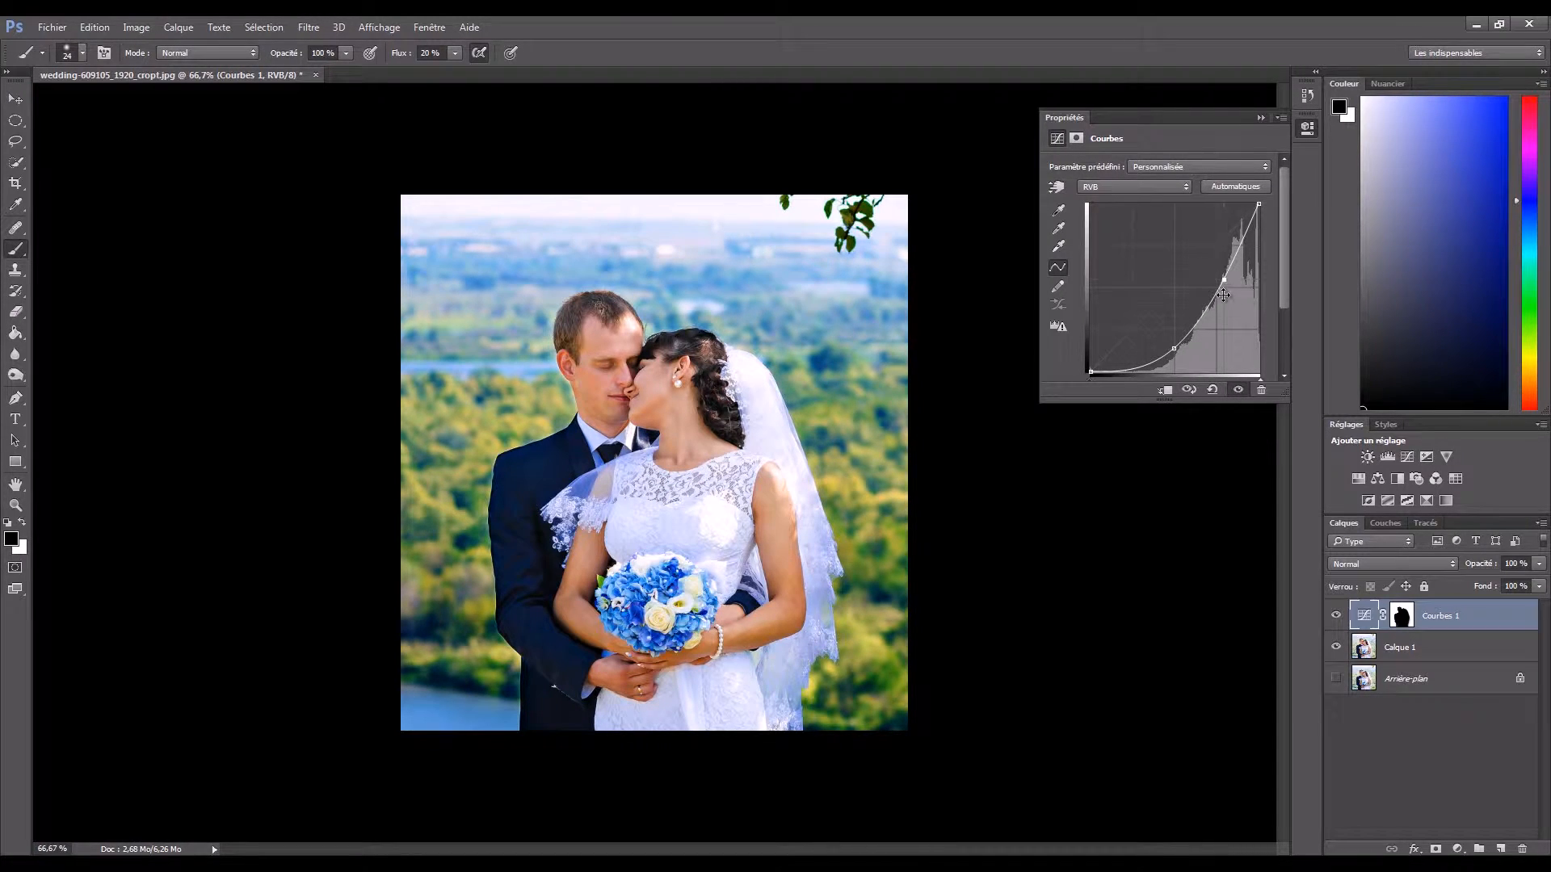
- Raise the shadow point of the RGB curve and fine-tune its highlight point to soften the background darkening
{"action": "mouse_move", "coordinate": [1173, 349]}
{"action": "left_mouse_down"}
{"action": "mouse_move", "coordinate": [1156, 334]}
{"action": "mouse_move", "coordinate": [1115, 357]}
{"action": "mouse_move", "coordinate": [1142, 292]}
{"action": "mouse_move", "coordinate": [1168, 348]}
{"action": "mouse_move", "coordinate": [1164, 333]}
{"action": "left_mouse_up"}
{"action": "left_click_drag", "start_coordinate": [1224, 279], "coordinate": [1232, 286]}
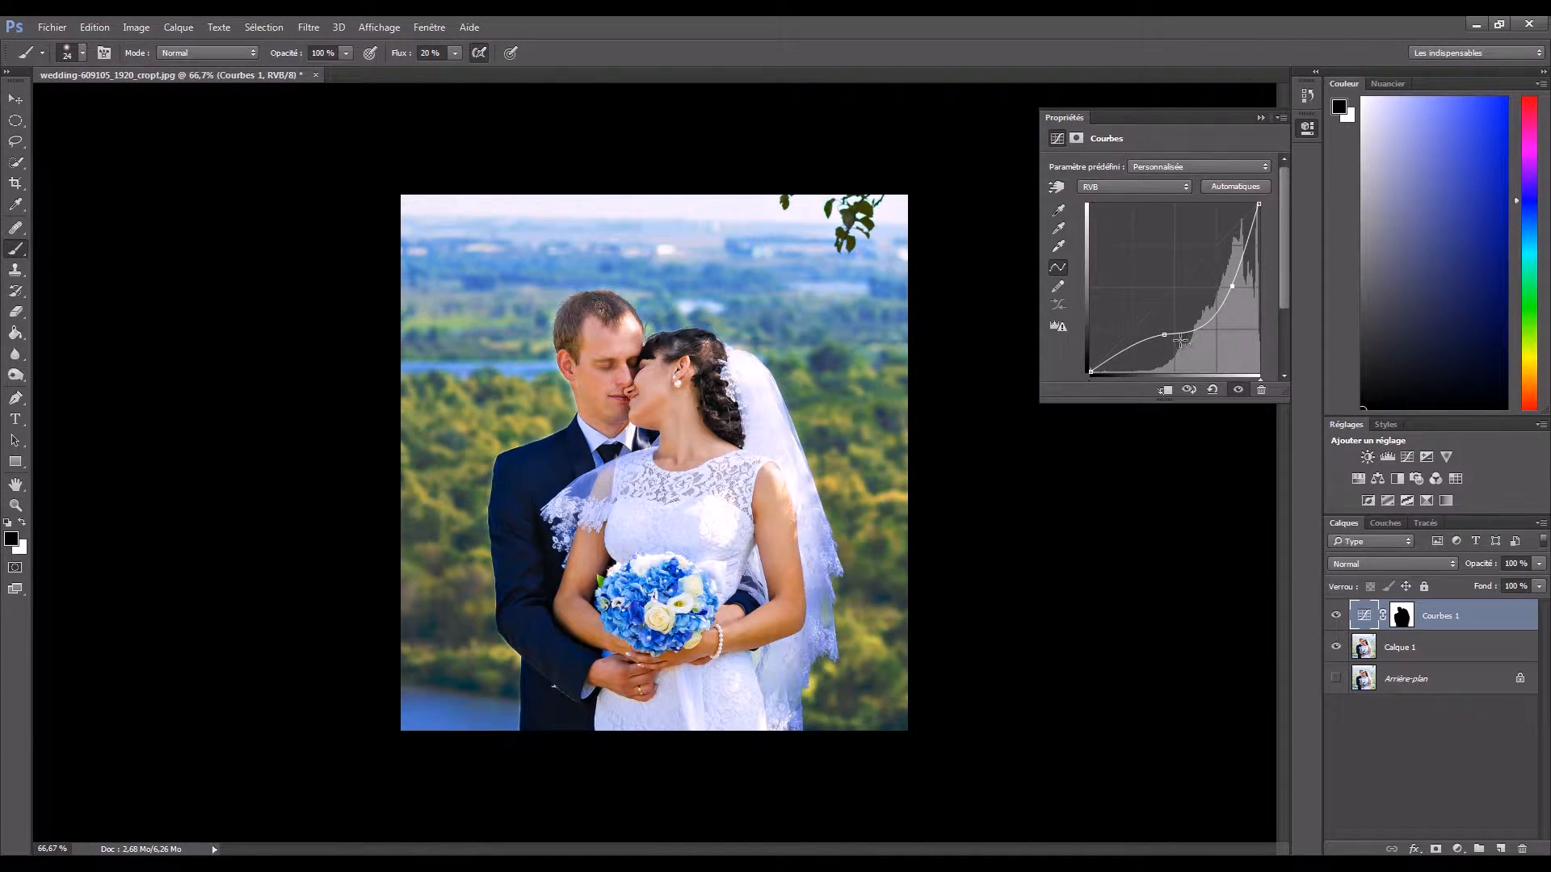
{"action": "left_click_drag", "start_coordinate": [1164, 335], "coordinate": [1166, 334]}
{"action": "left_click_drag", "start_coordinate": [1231, 287], "coordinate": [1228, 277]}
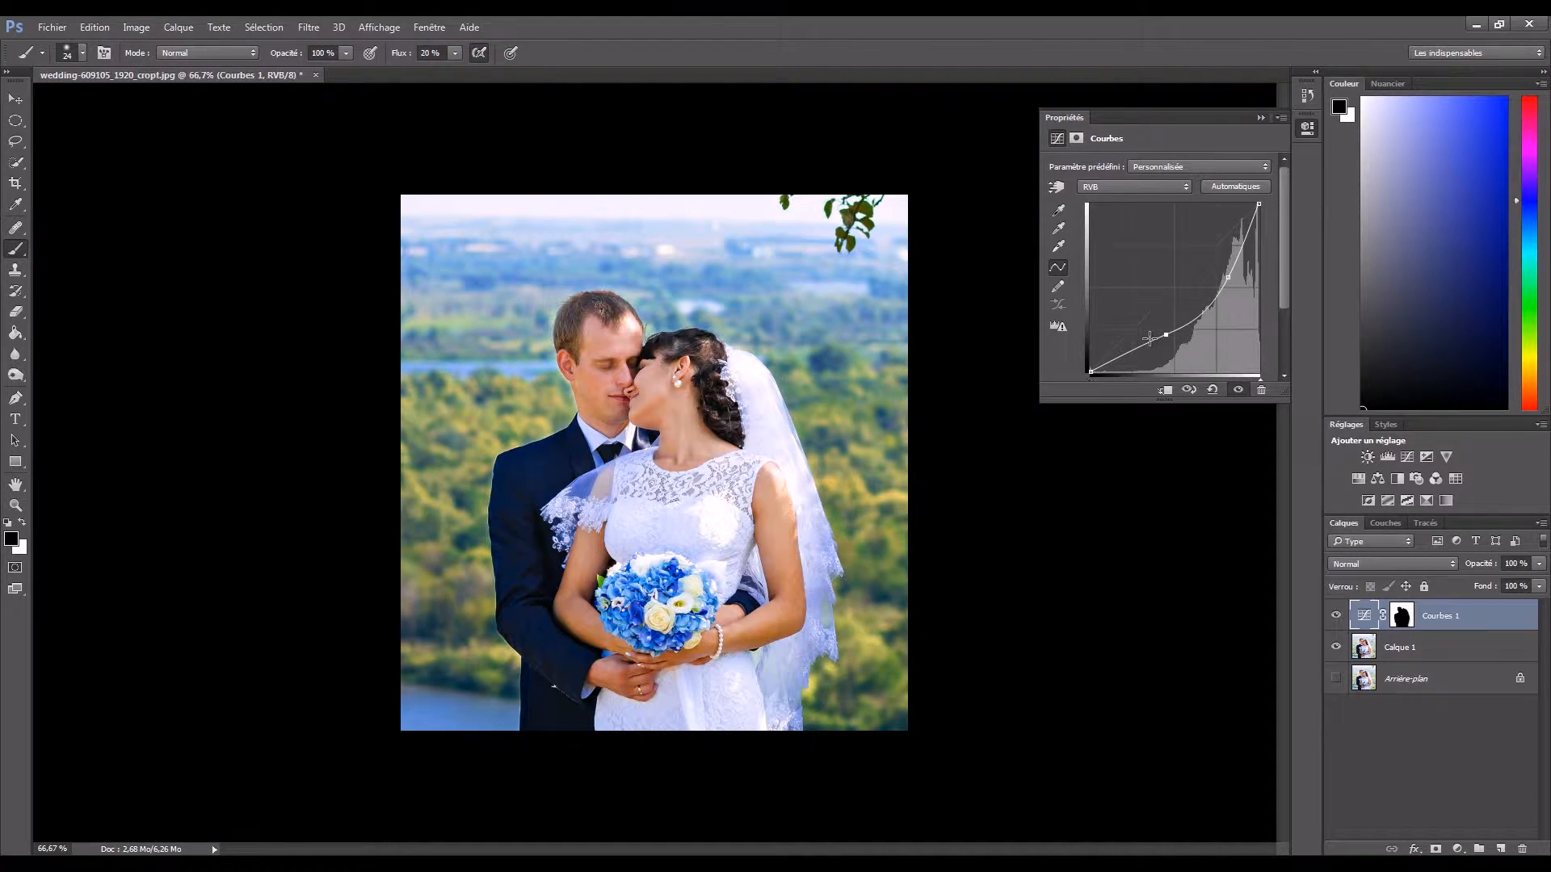
- Reset the RGB curve with the automatic correction and bend the Blue channel curve downward using a midtone point and a shadow point
{"action": "left_click", "coordinate": [1223, 192]}
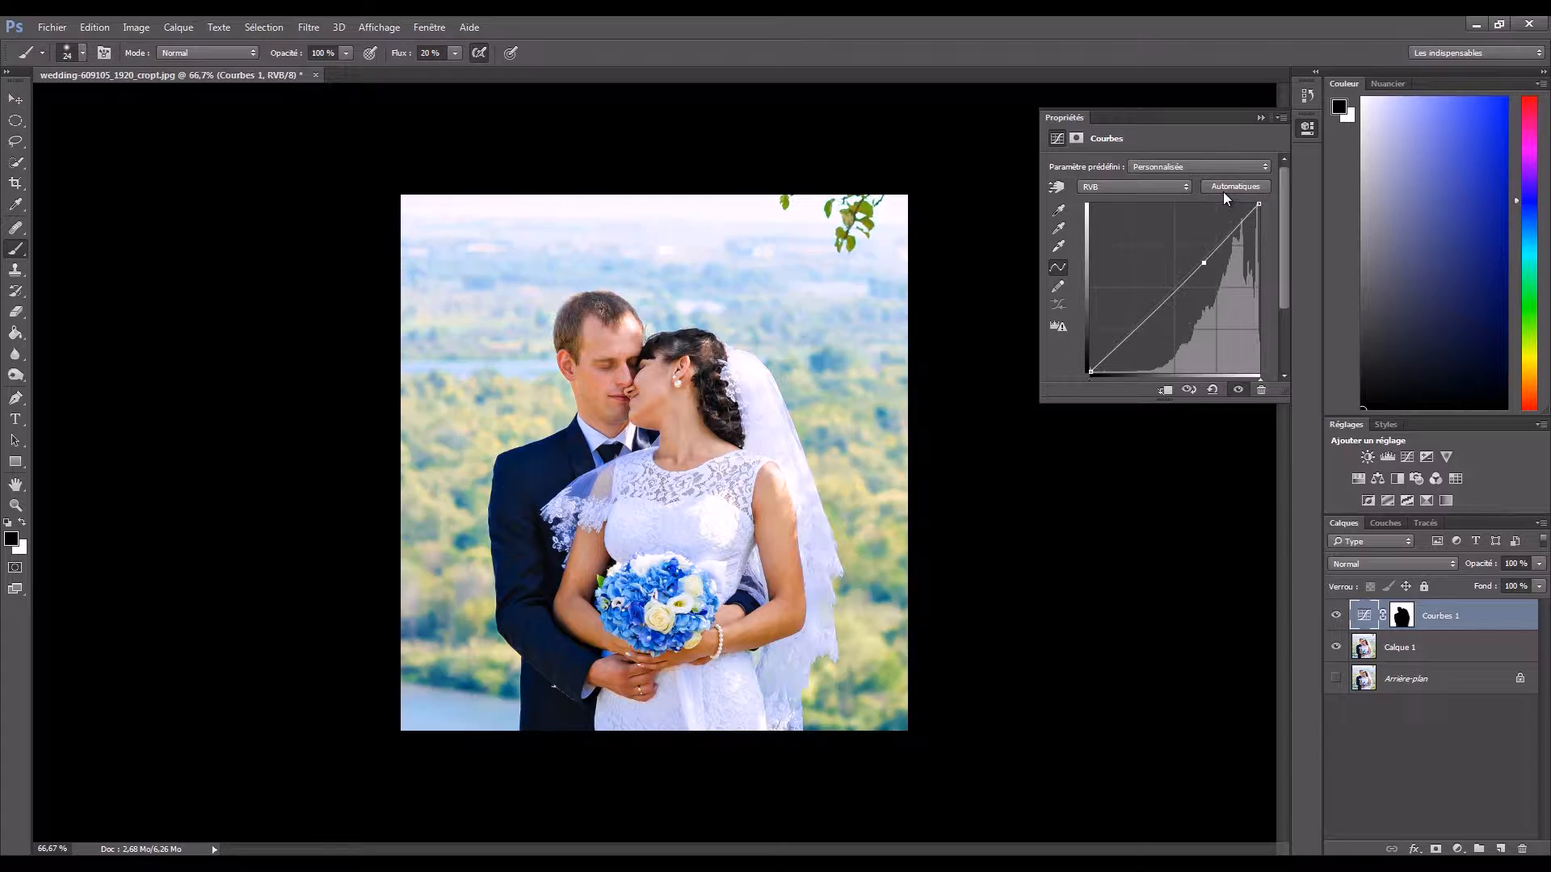
{"action": "left_click", "coordinate": [1137, 184]}
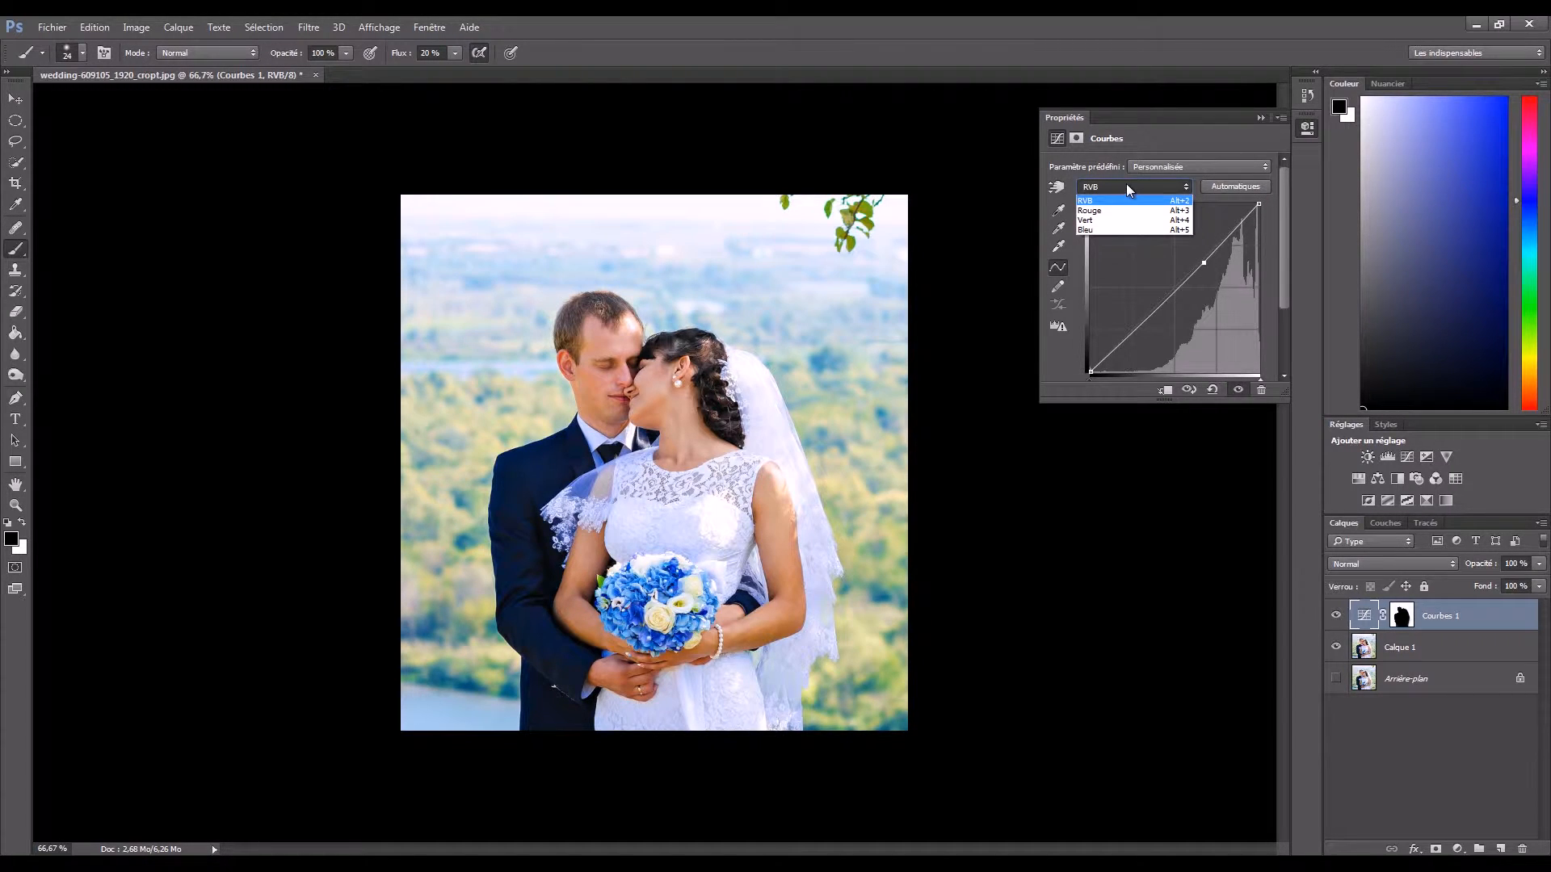
{"action": "left_click", "coordinate": [1125, 230]}
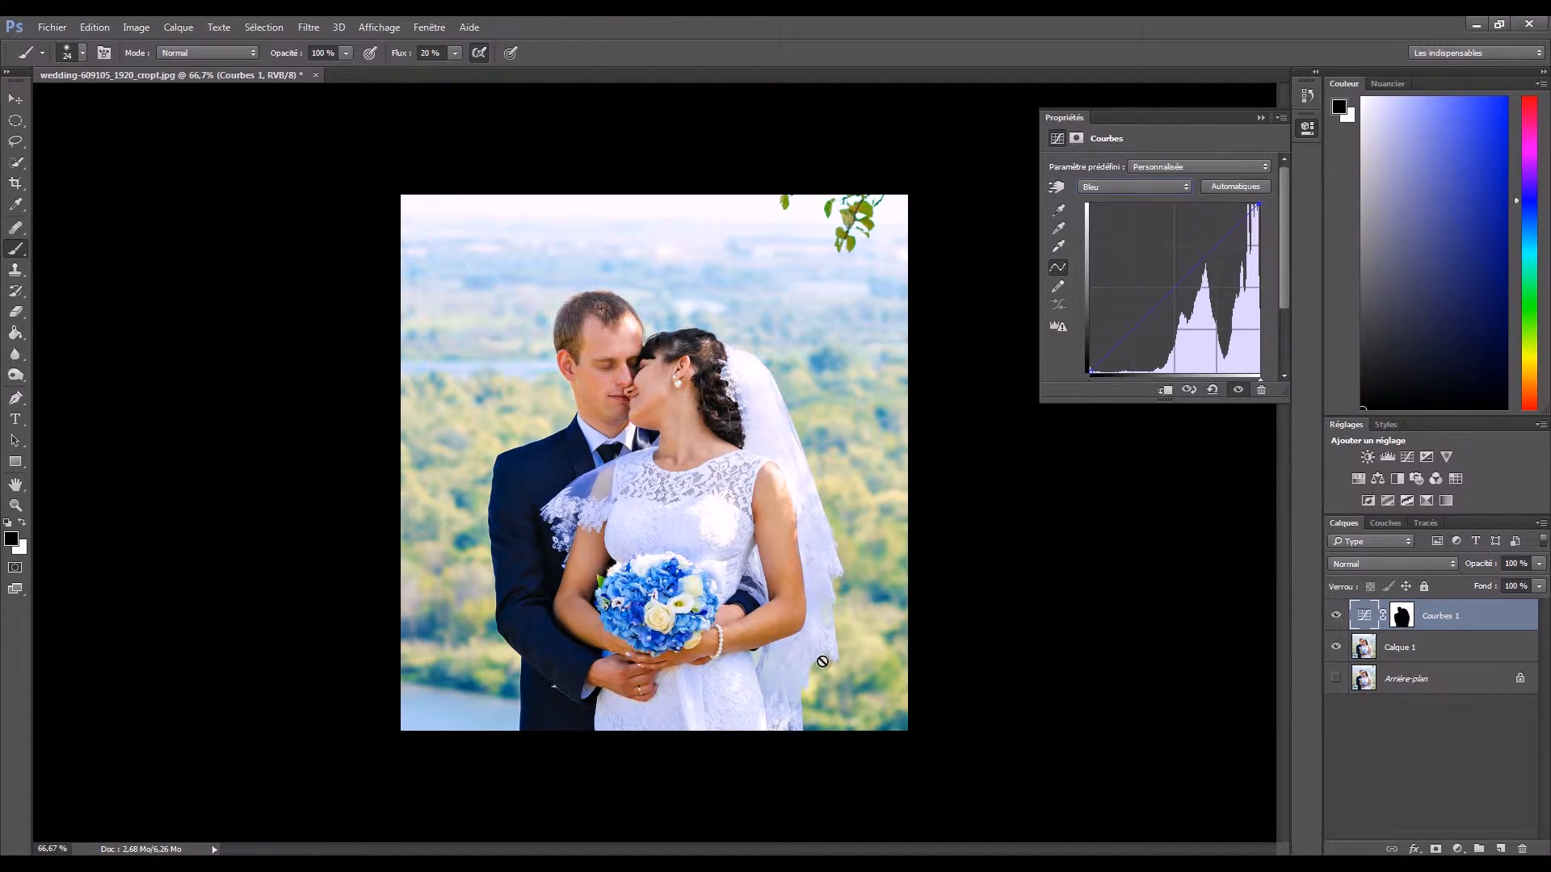
{"action": "left_click_drag", "start_coordinate": [1193, 274], "coordinate": [1203, 336]}
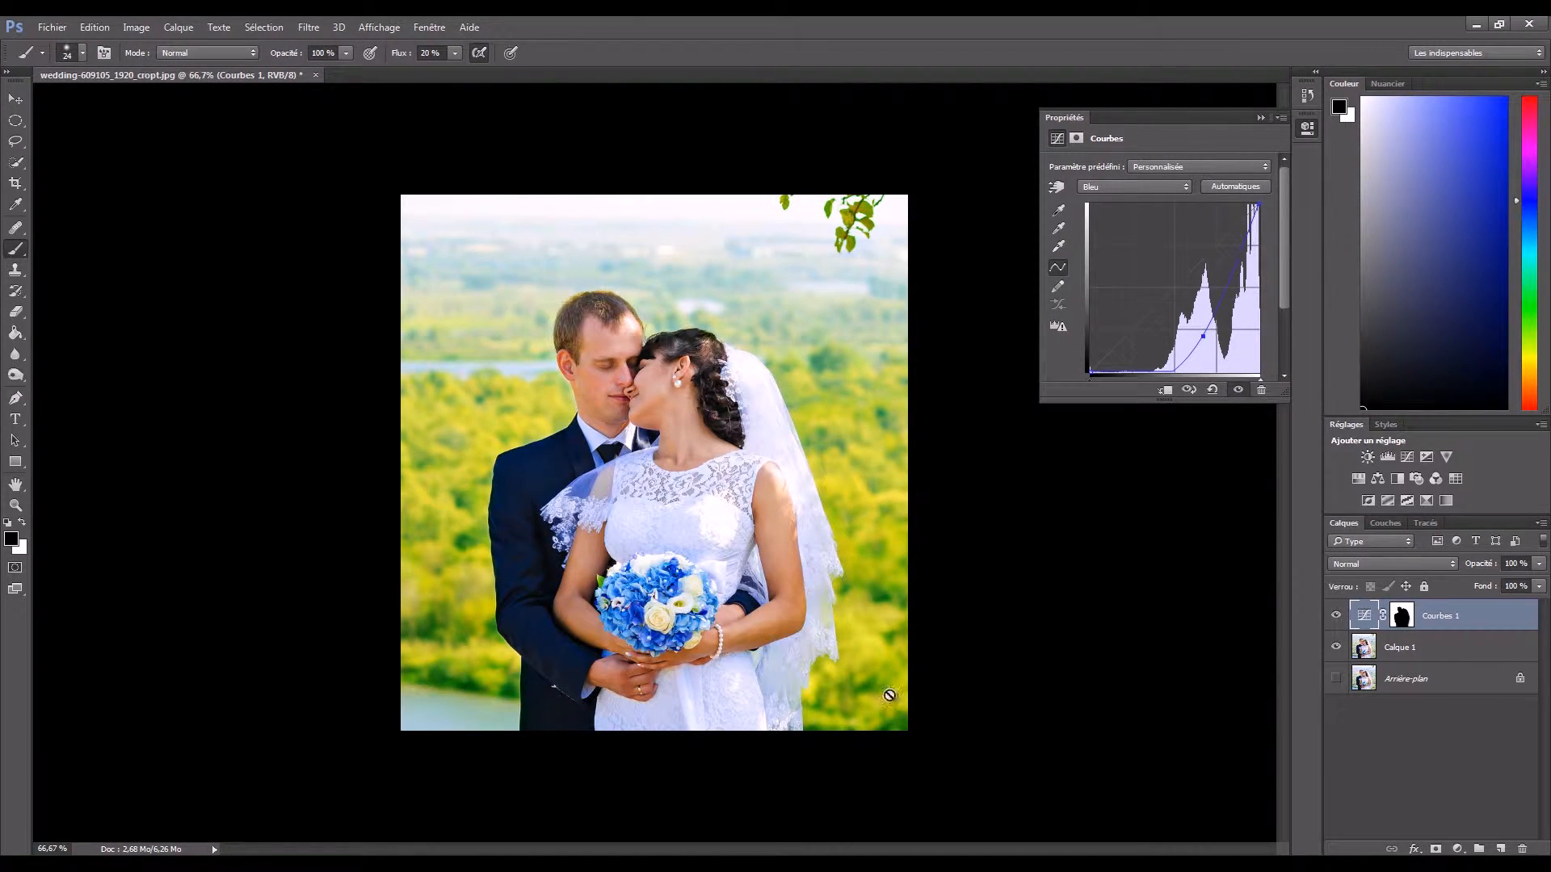
{"action": "left_click_drag", "start_coordinate": [1204, 335], "coordinate": [1167, 327]}
{"action": "left_click", "coordinate": [1170, 346]}
- Bend the Green channel curve downward with a highlight point and lift its shadows with a second point to shift the background toward orange
{"action": "left_click", "coordinate": [1159, 196]}
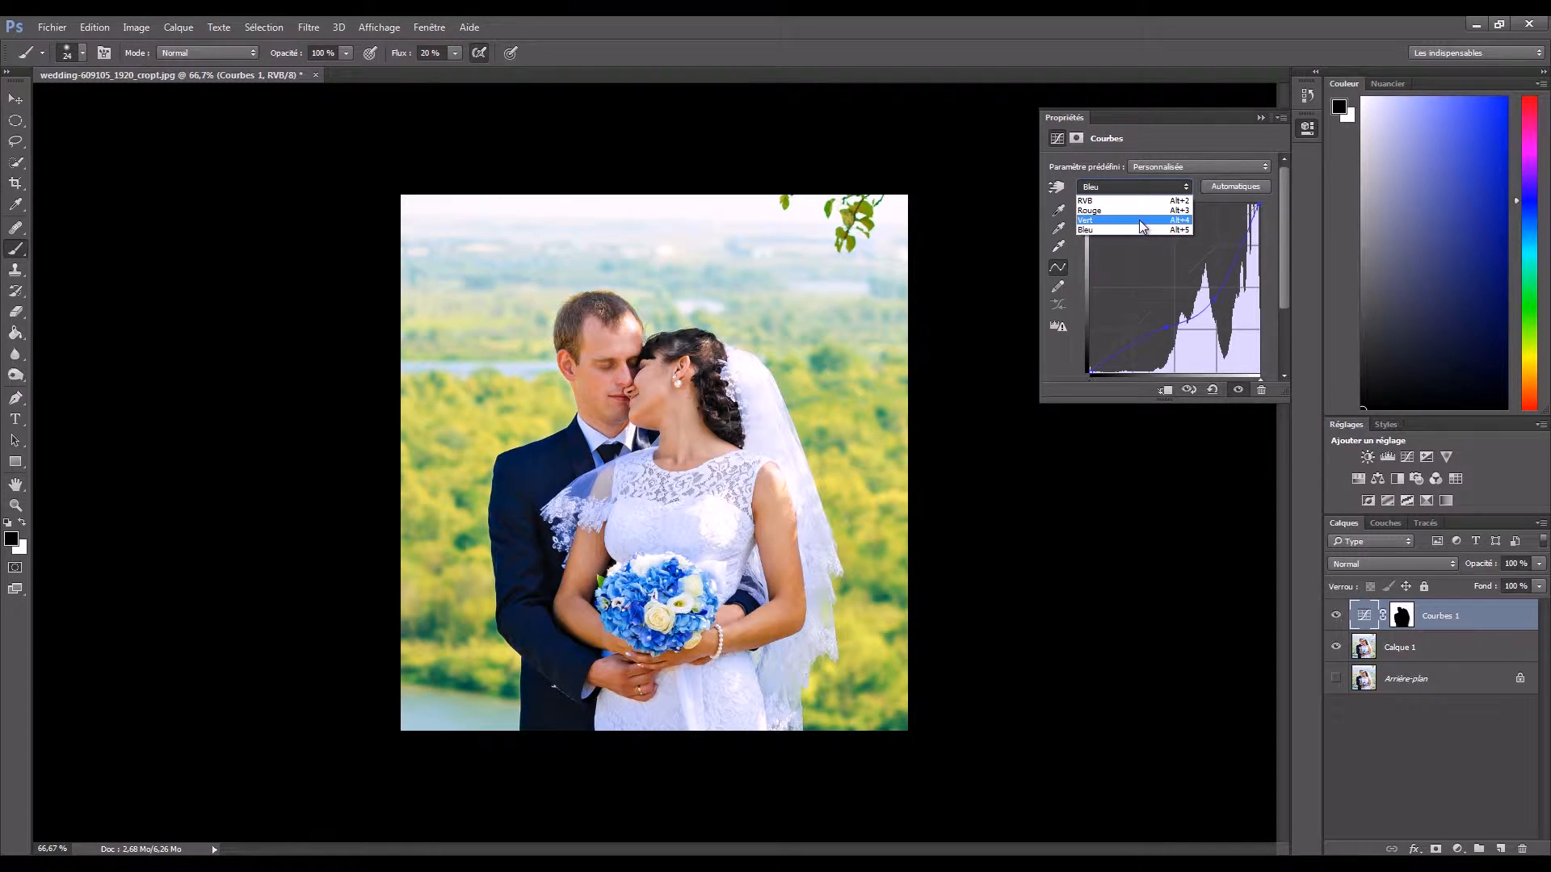
{"action": "left_click", "coordinate": [1139, 219]}
{"action": "left_click_drag", "start_coordinate": [1191, 284], "coordinate": [1234, 270]}
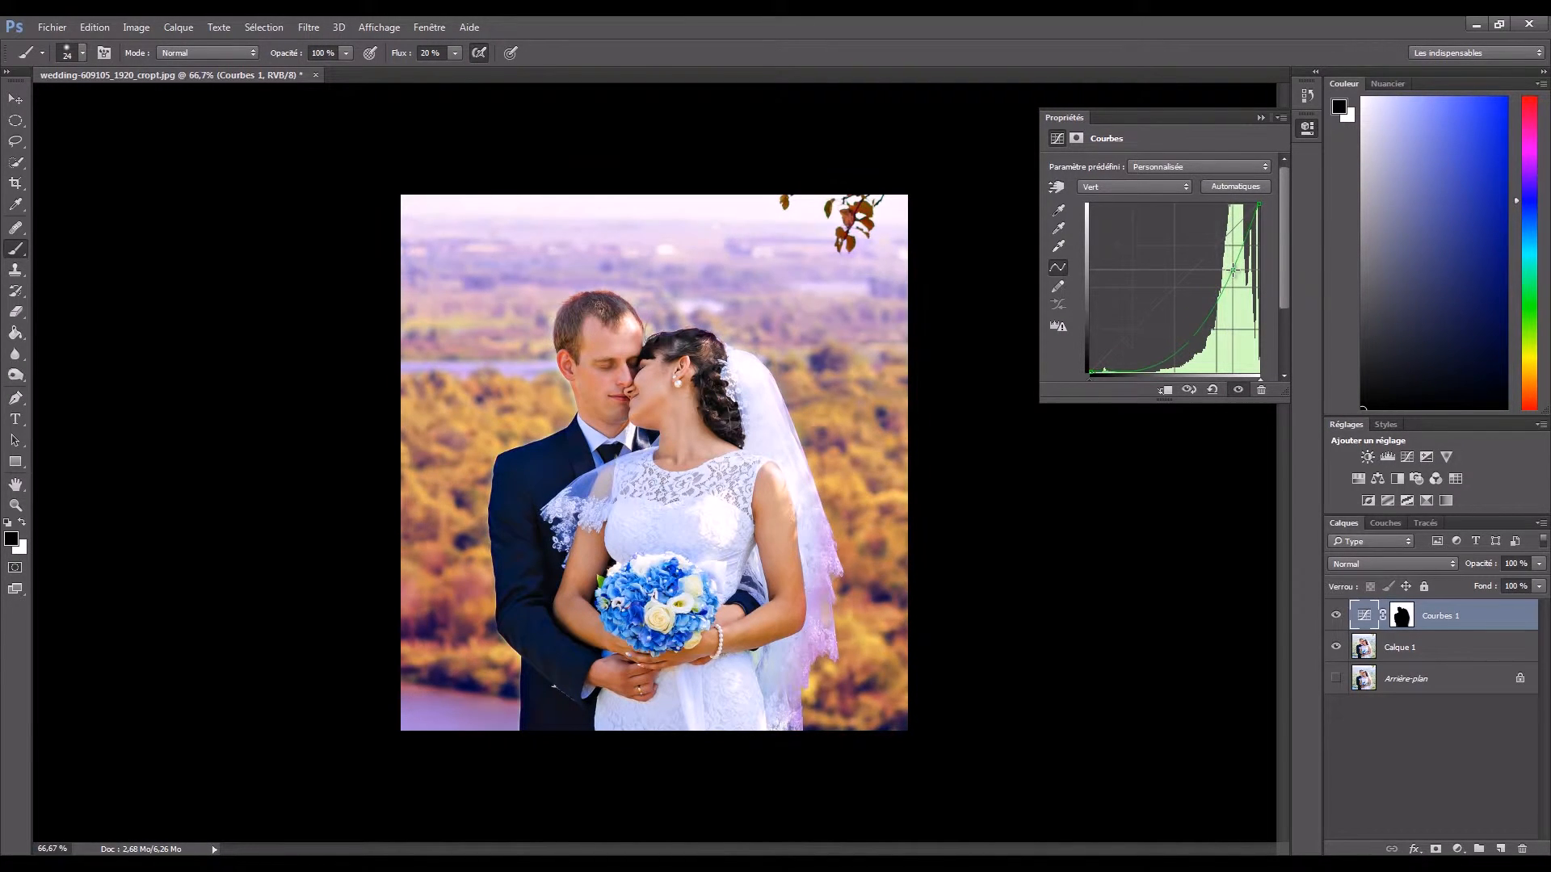
{"action": "left_click_drag", "start_coordinate": [1159, 354], "coordinate": [1148, 332]}
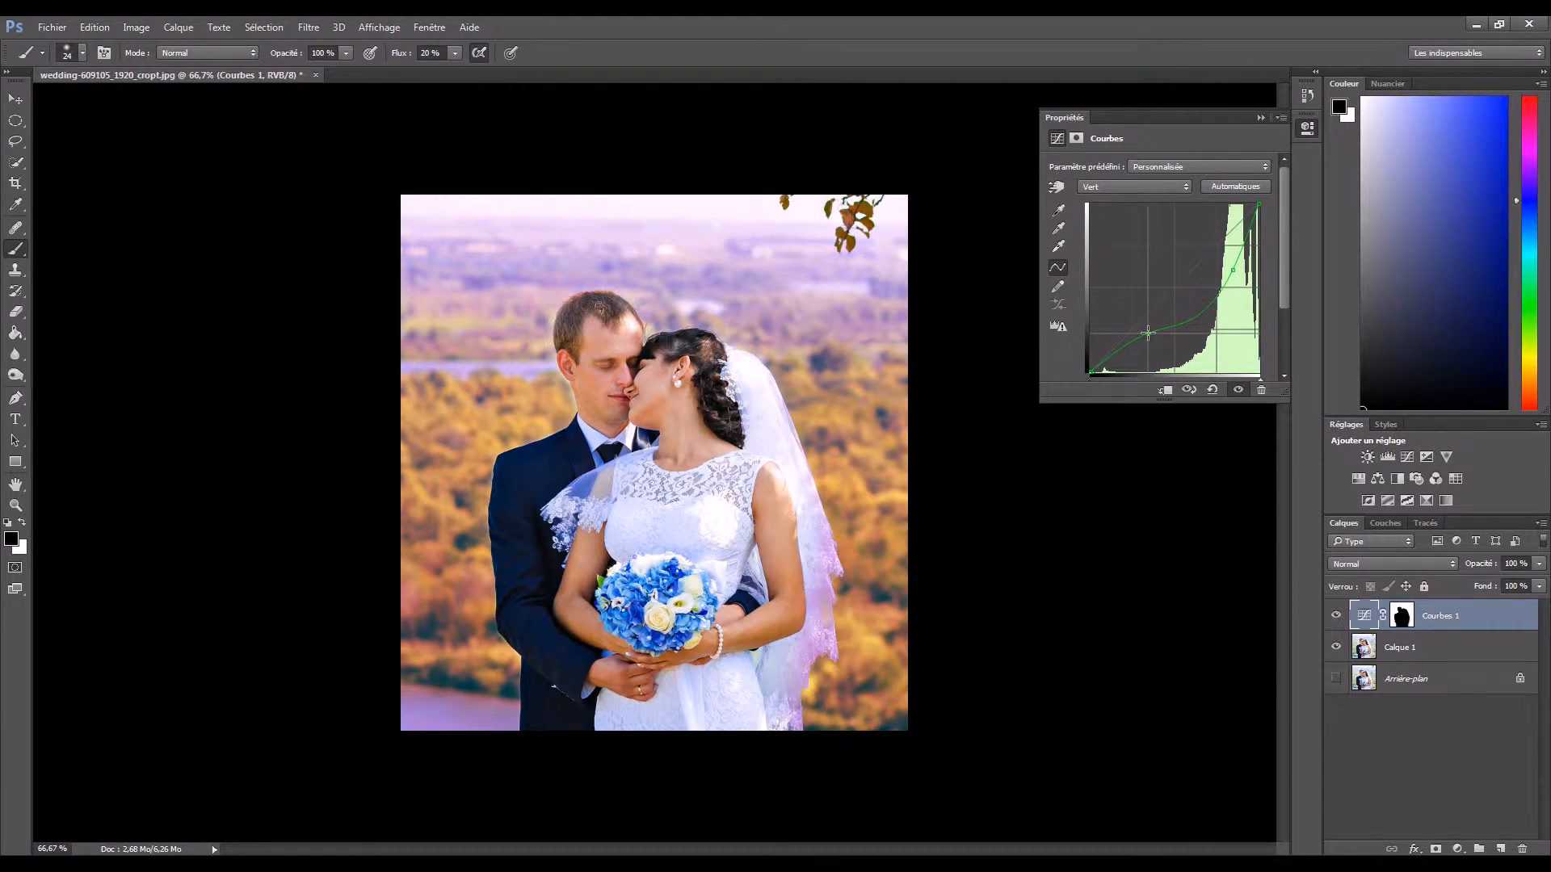
{"action": "left_click_drag", "start_coordinate": [1234, 269], "coordinate": [1234, 281]}
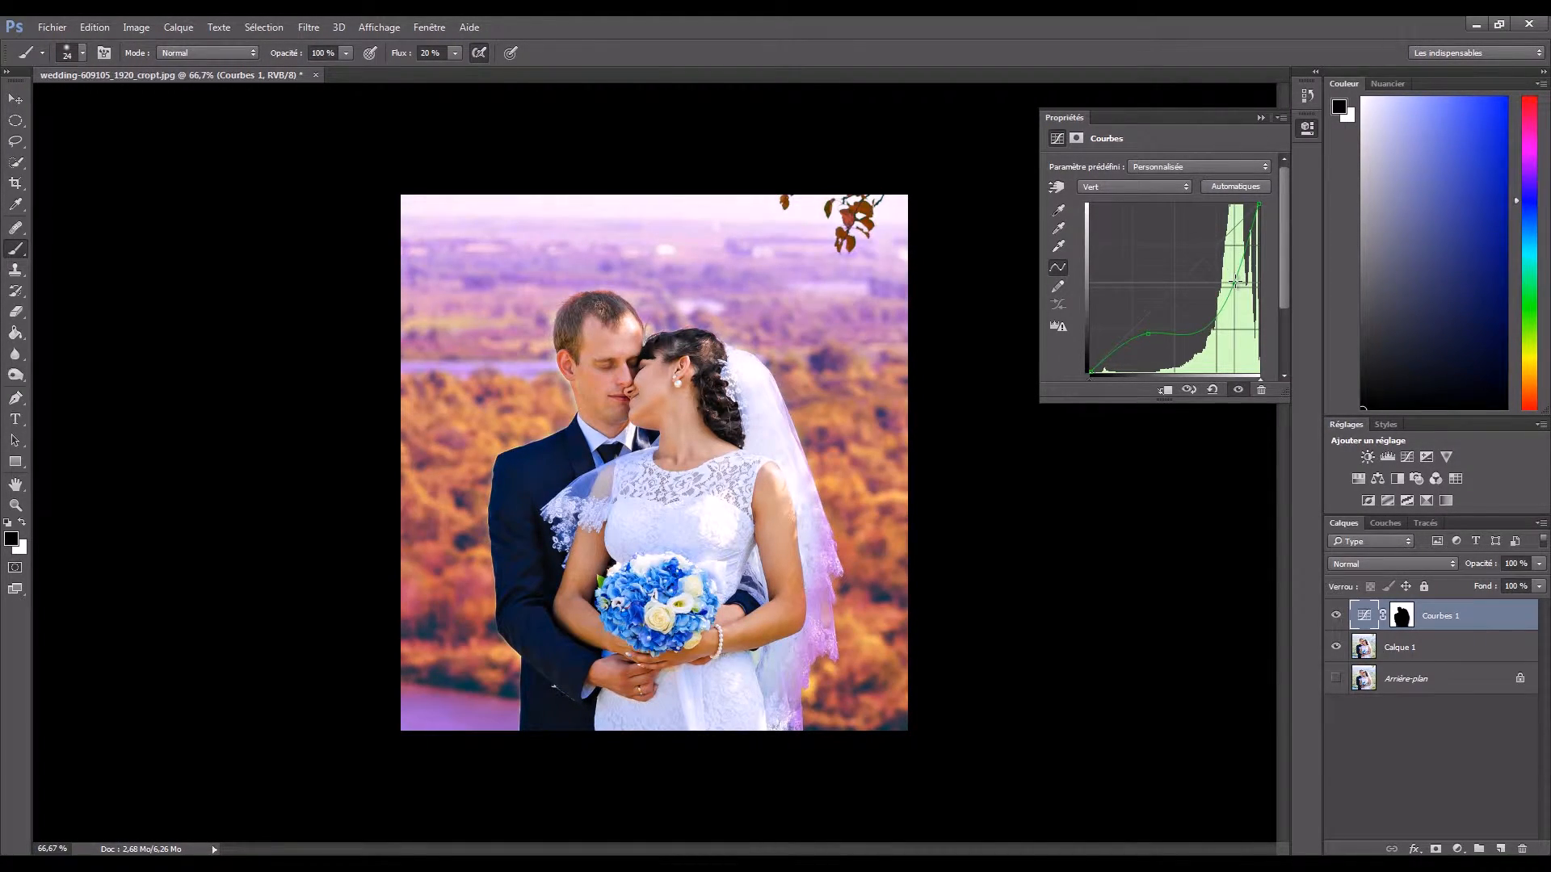
- Raise the shadows of the Blue channel curve above the diagonal and adjust its highlight point
{"action": "left_click", "coordinate": [1165, 186]}
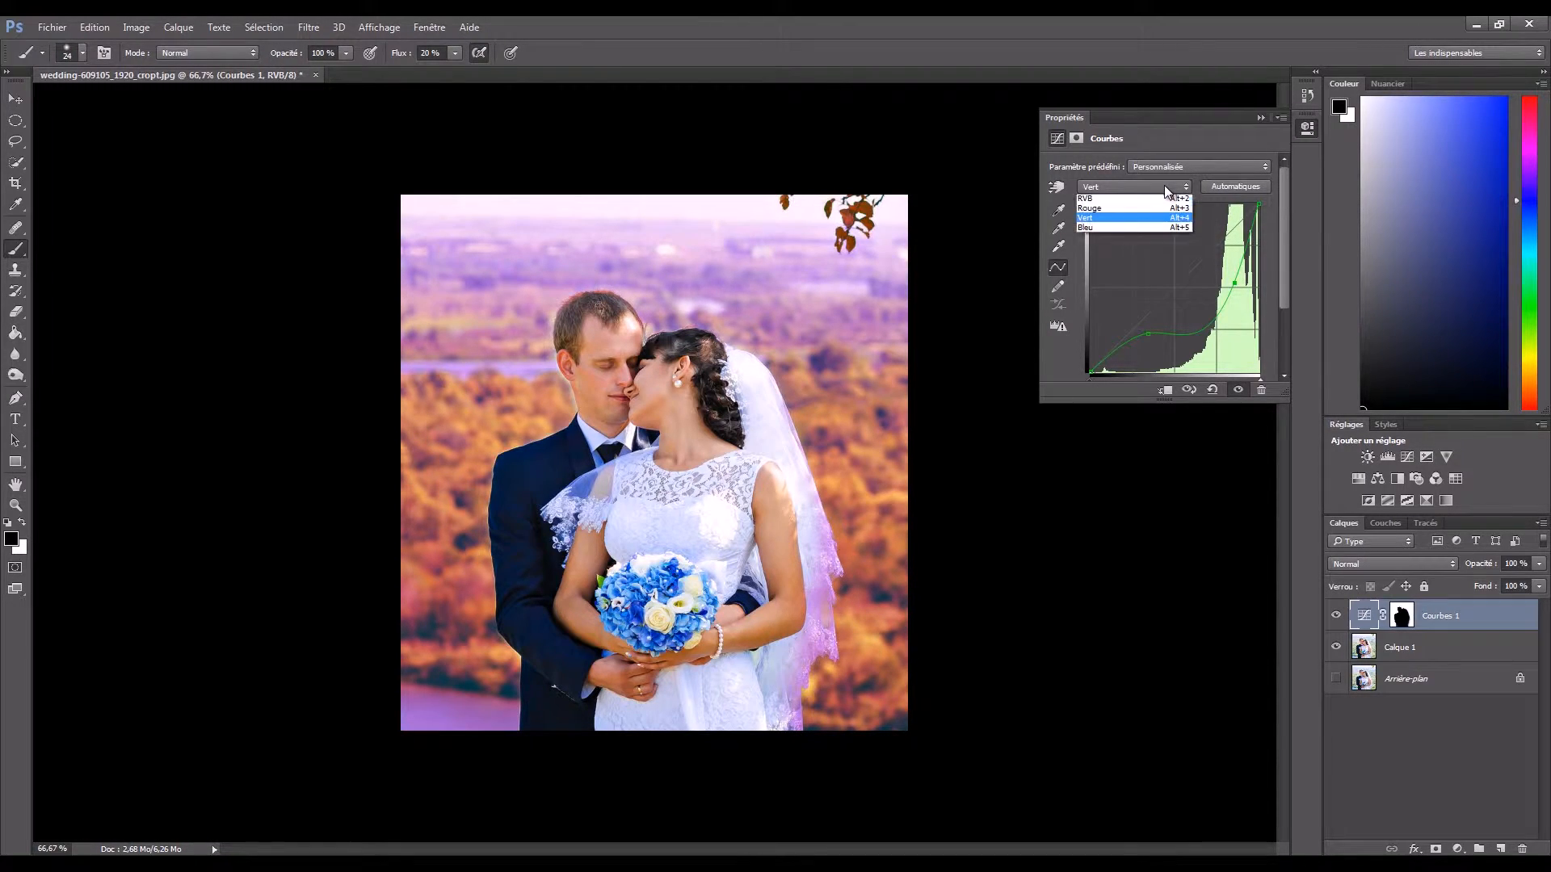
{"action": "left_click", "coordinate": [1152, 230]}
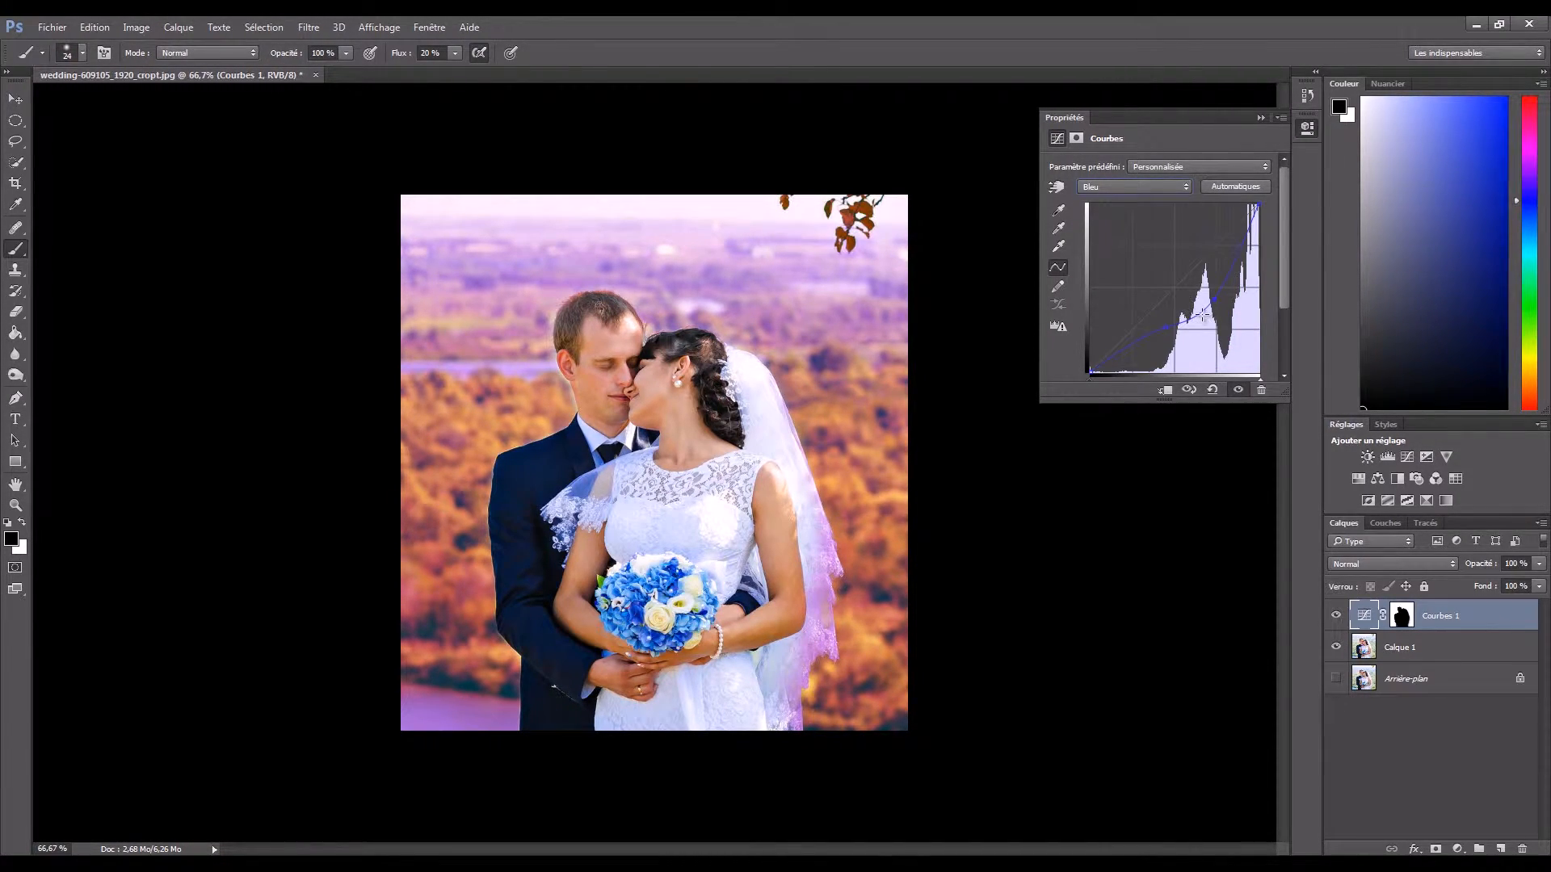
{"action": "left_click_drag", "start_coordinate": [1166, 327], "coordinate": [1236, 256]}
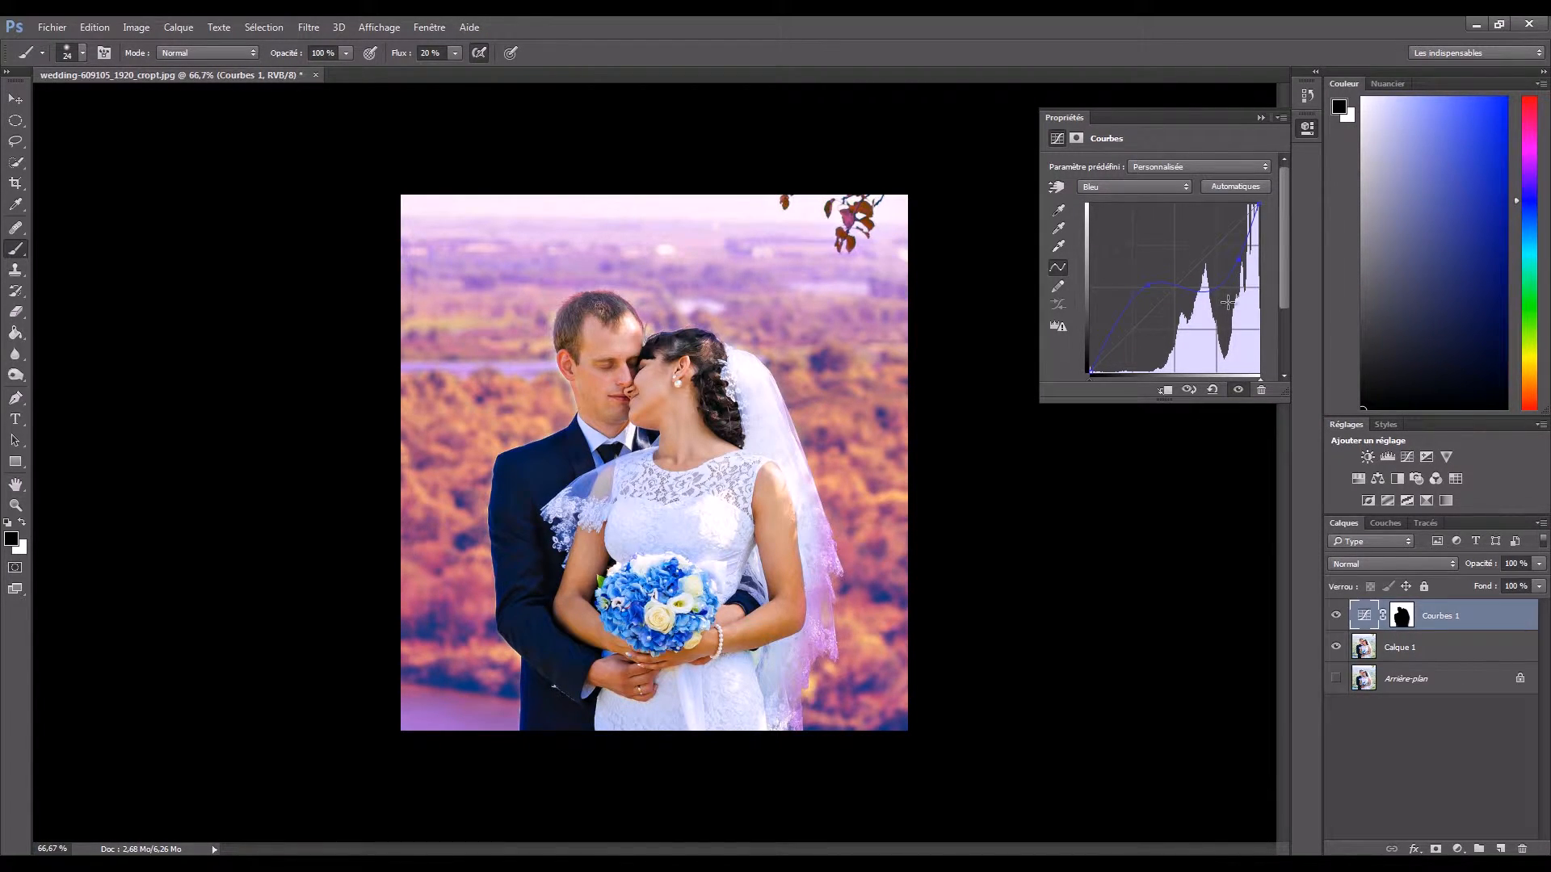
- Reset all channel curves with the automatic correction, bend the RGB curve downward with a highlight and a lifted shadow point, and close the settings
{"action": "left_click", "coordinate": [1224, 190]}
{"action": "left_click", "coordinate": [1129, 194]}
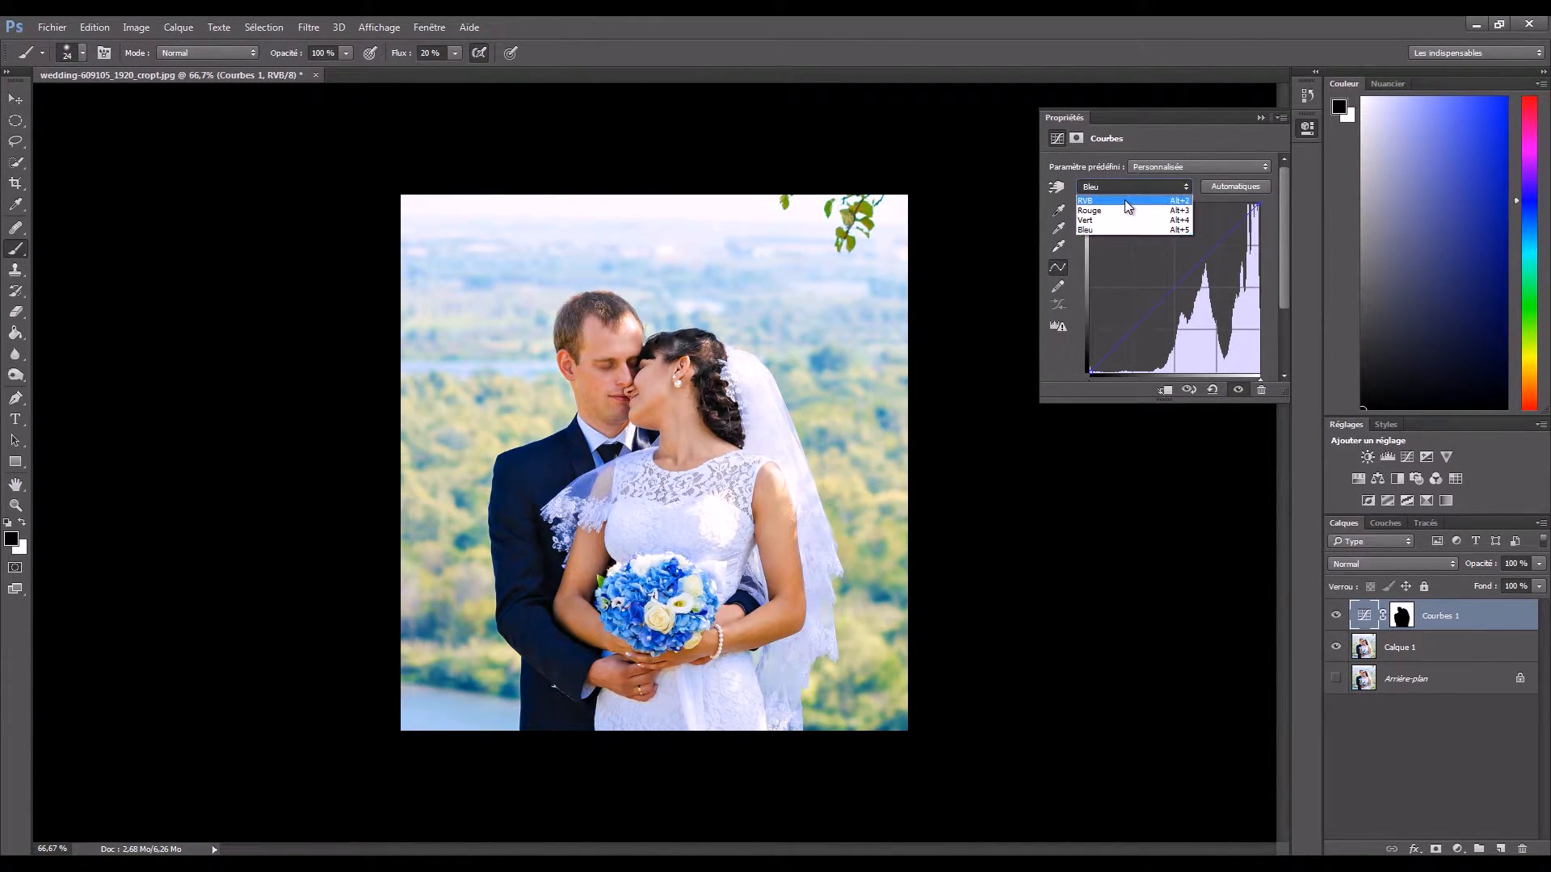
{"action": "left_click", "coordinate": [1124, 200]}
{"action": "left_click_drag", "start_coordinate": [1203, 265], "coordinate": [1219, 289]}
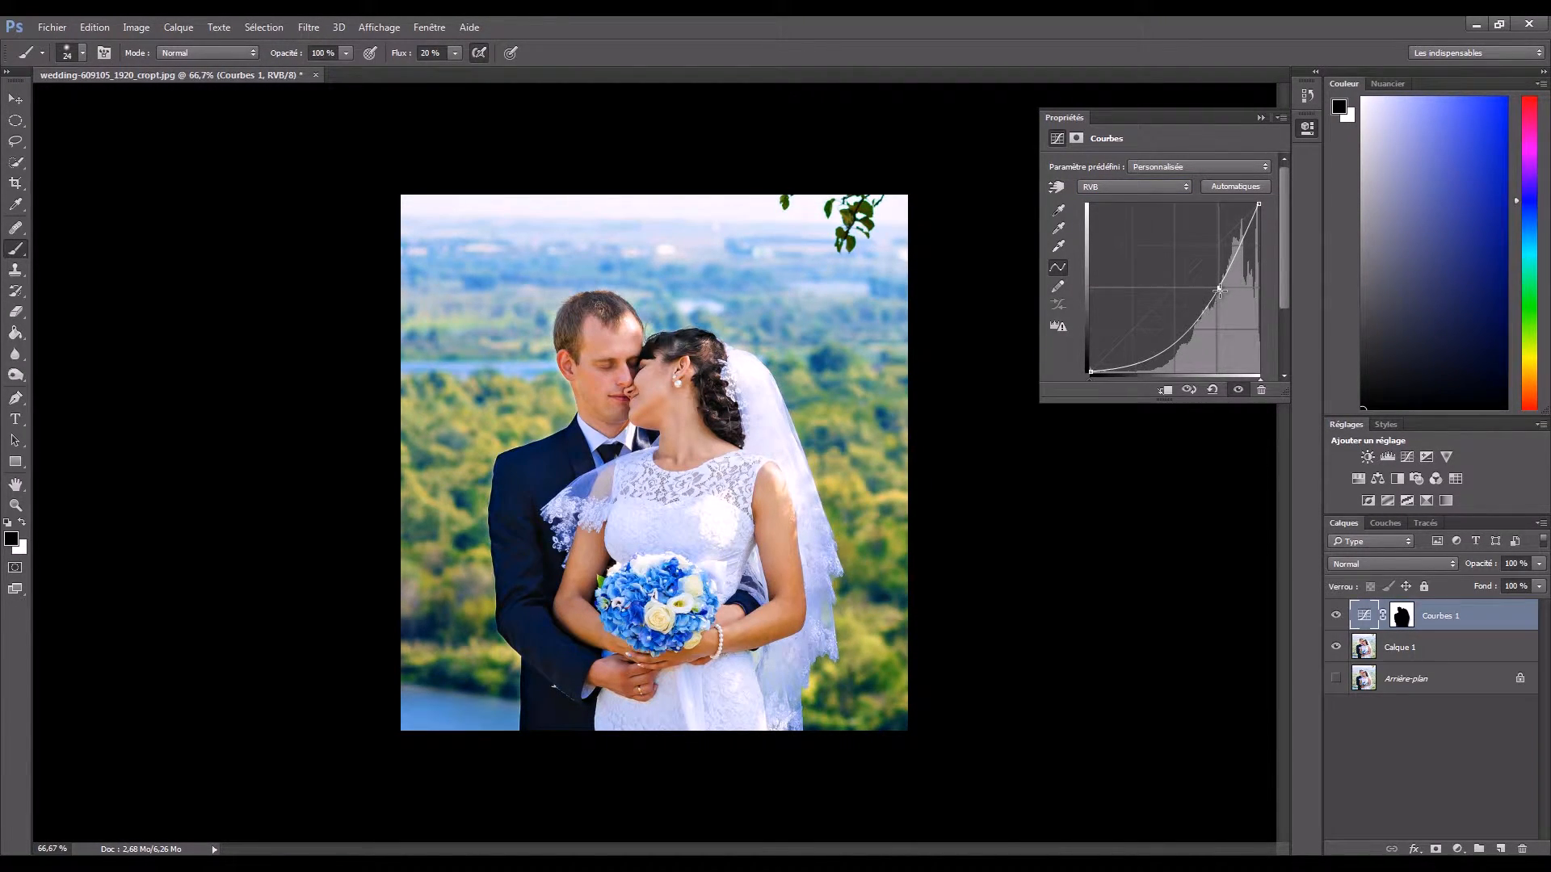
{"action": "left_click_drag", "start_coordinate": [1172, 346], "coordinate": [1171, 328]}
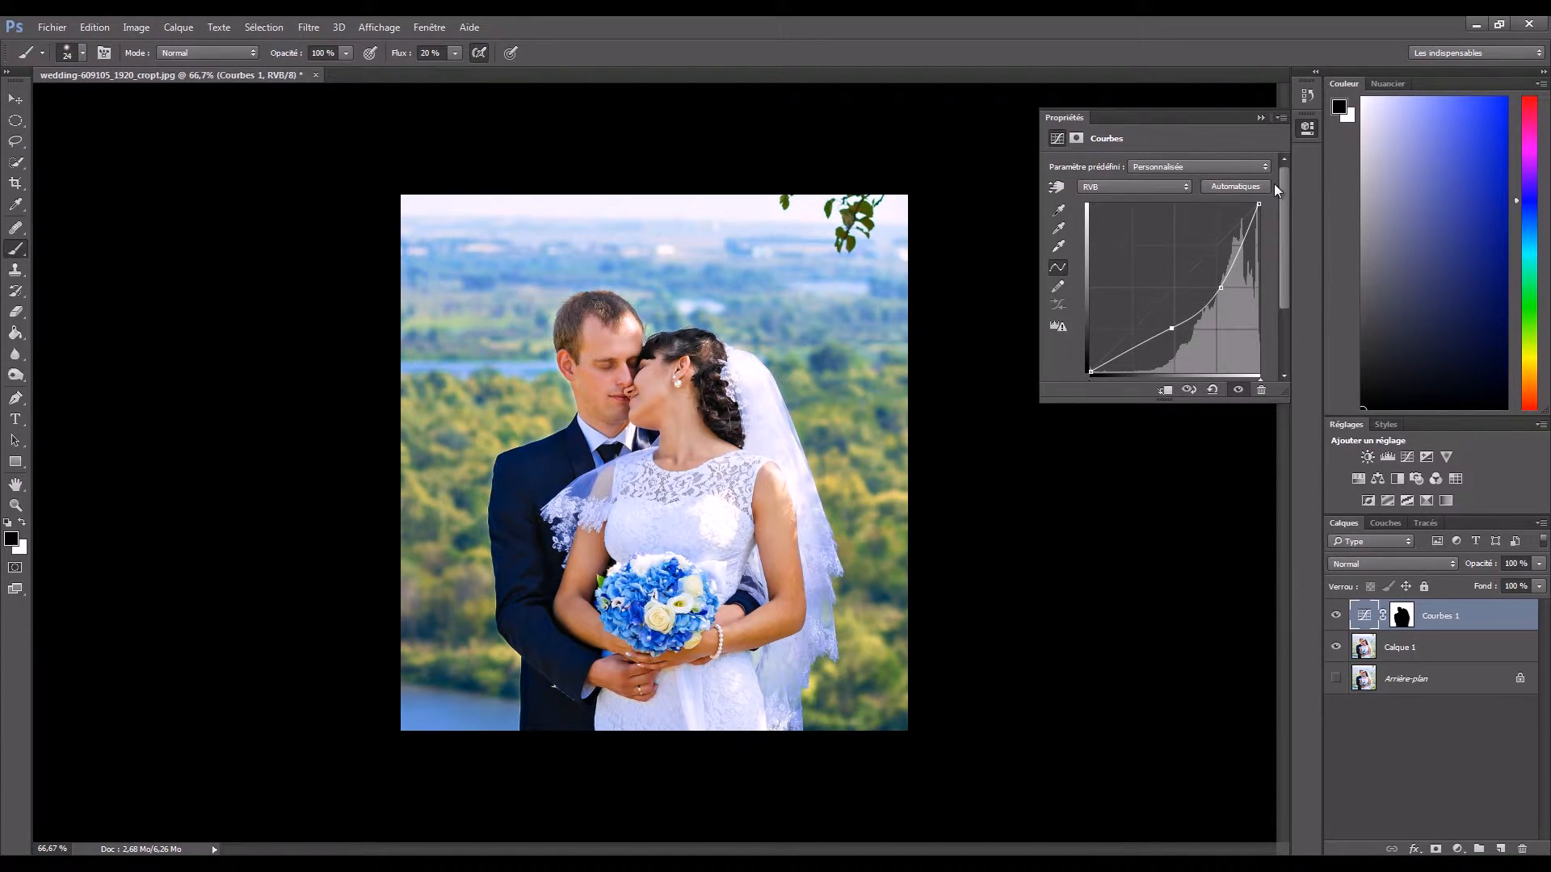
{"action": "left_click", "coordinate": [1260, 117]}
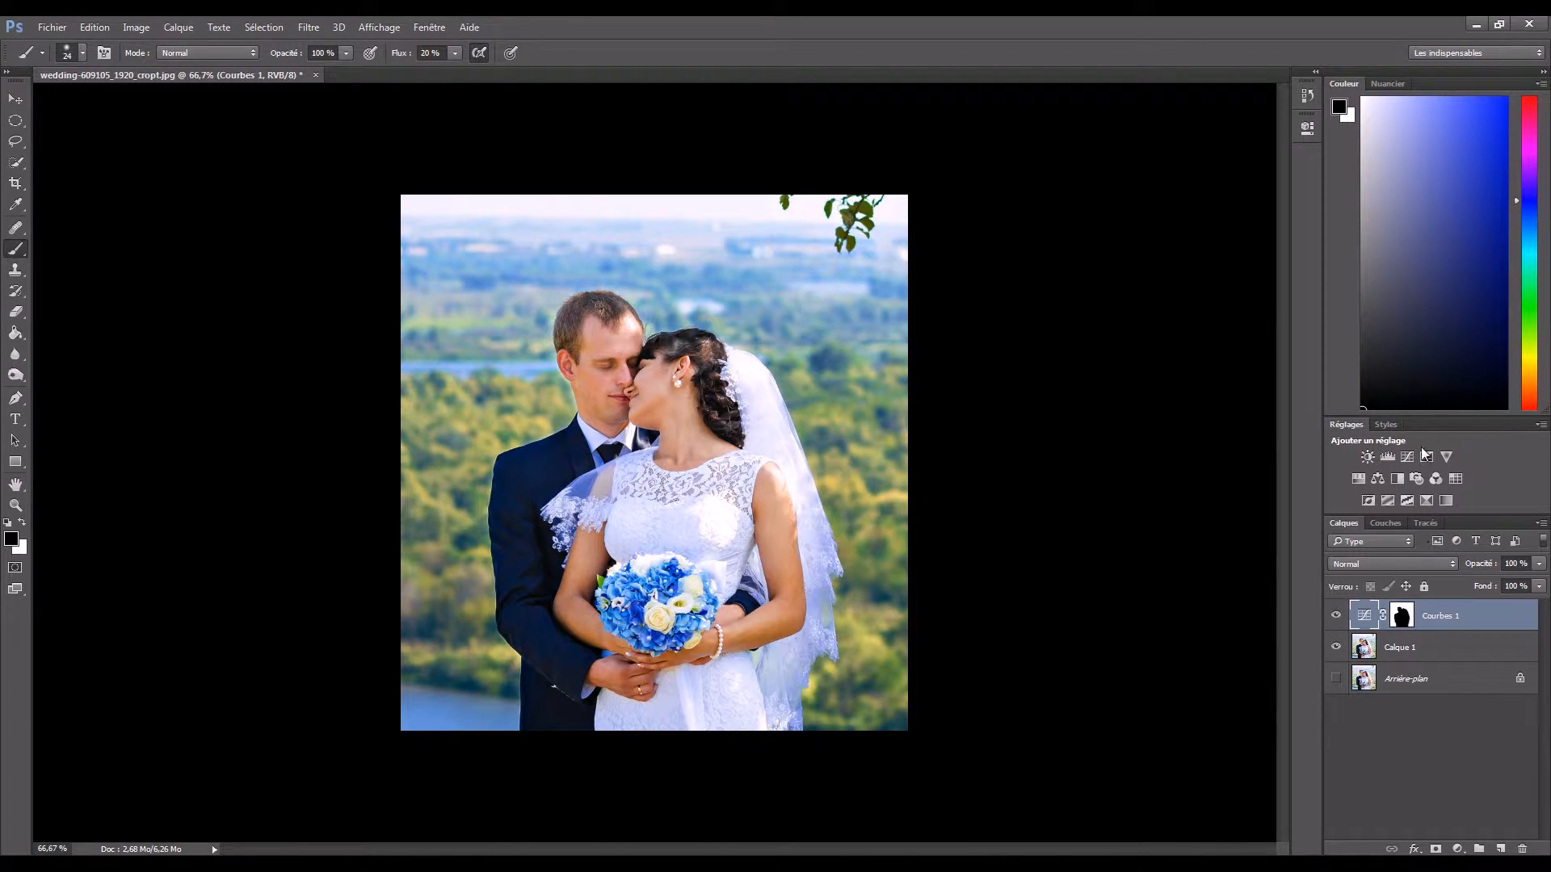
- Compare the photo with and without the Courbes 1 adjustment by repeatedly toggling its visibility, leaving the layer visible
{"action": "left_click", "coordinate": [1336, 617]}
{"action": "left_click", "coordinate": [1335, 617]}
{"action": "left_click", "coordinate": [1336, 618]}
{"action": "left_click", "coordinate": [1335, 617]}
{"action": "left_click", "coordinate": [1336, 617]}
{"action": "left_click", "coordinate": [1336, 618]}
{"action": "left_click", "coordinate": [1336, 617]}
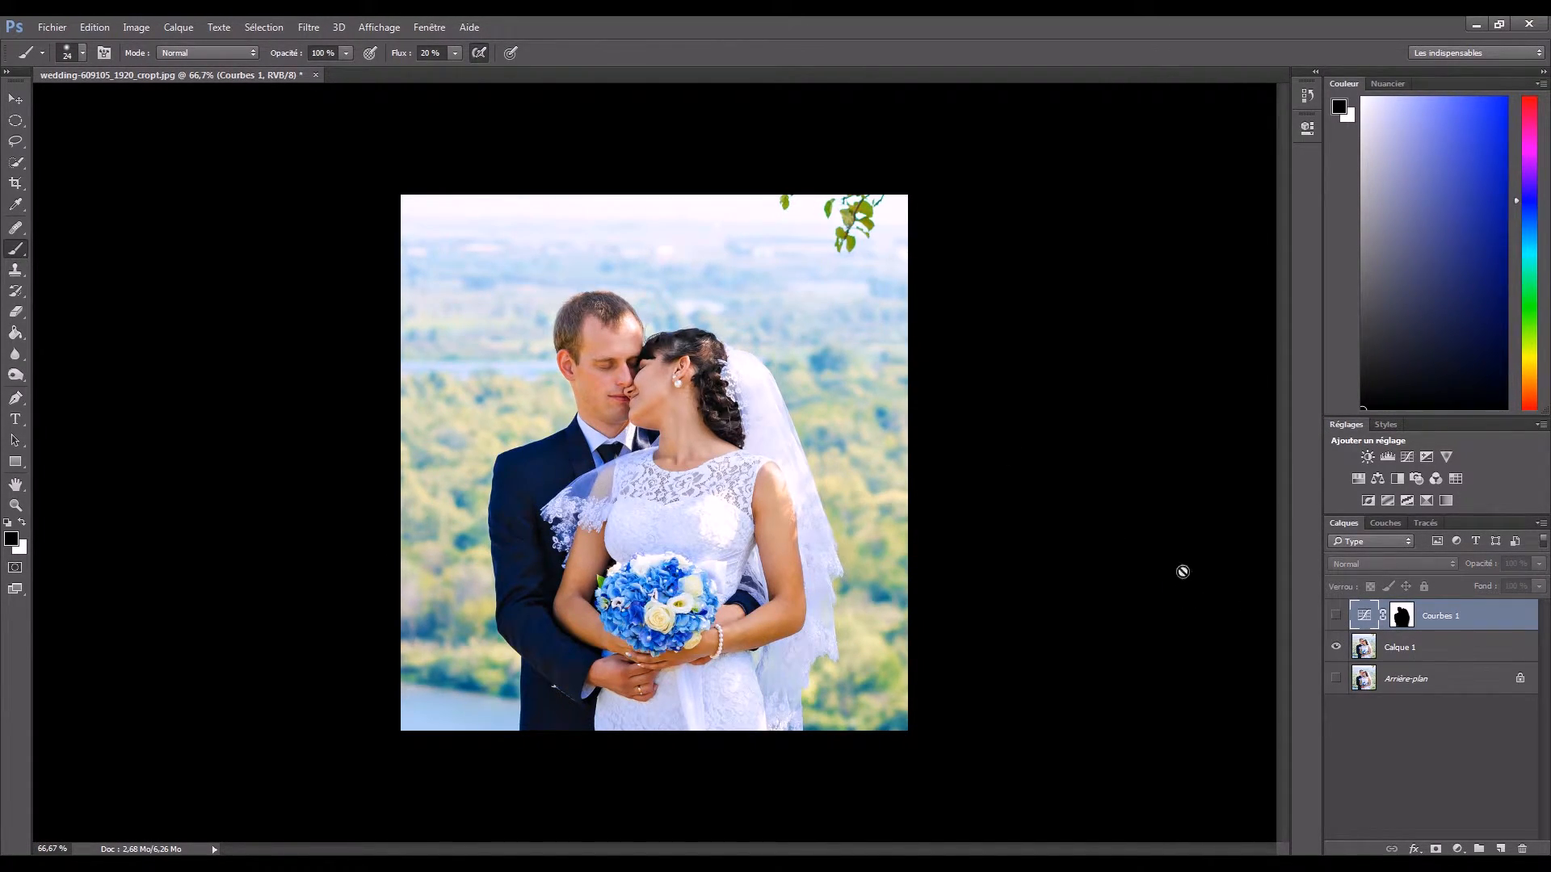
{"action": "left_click", "coordinate": [1336, 617]}
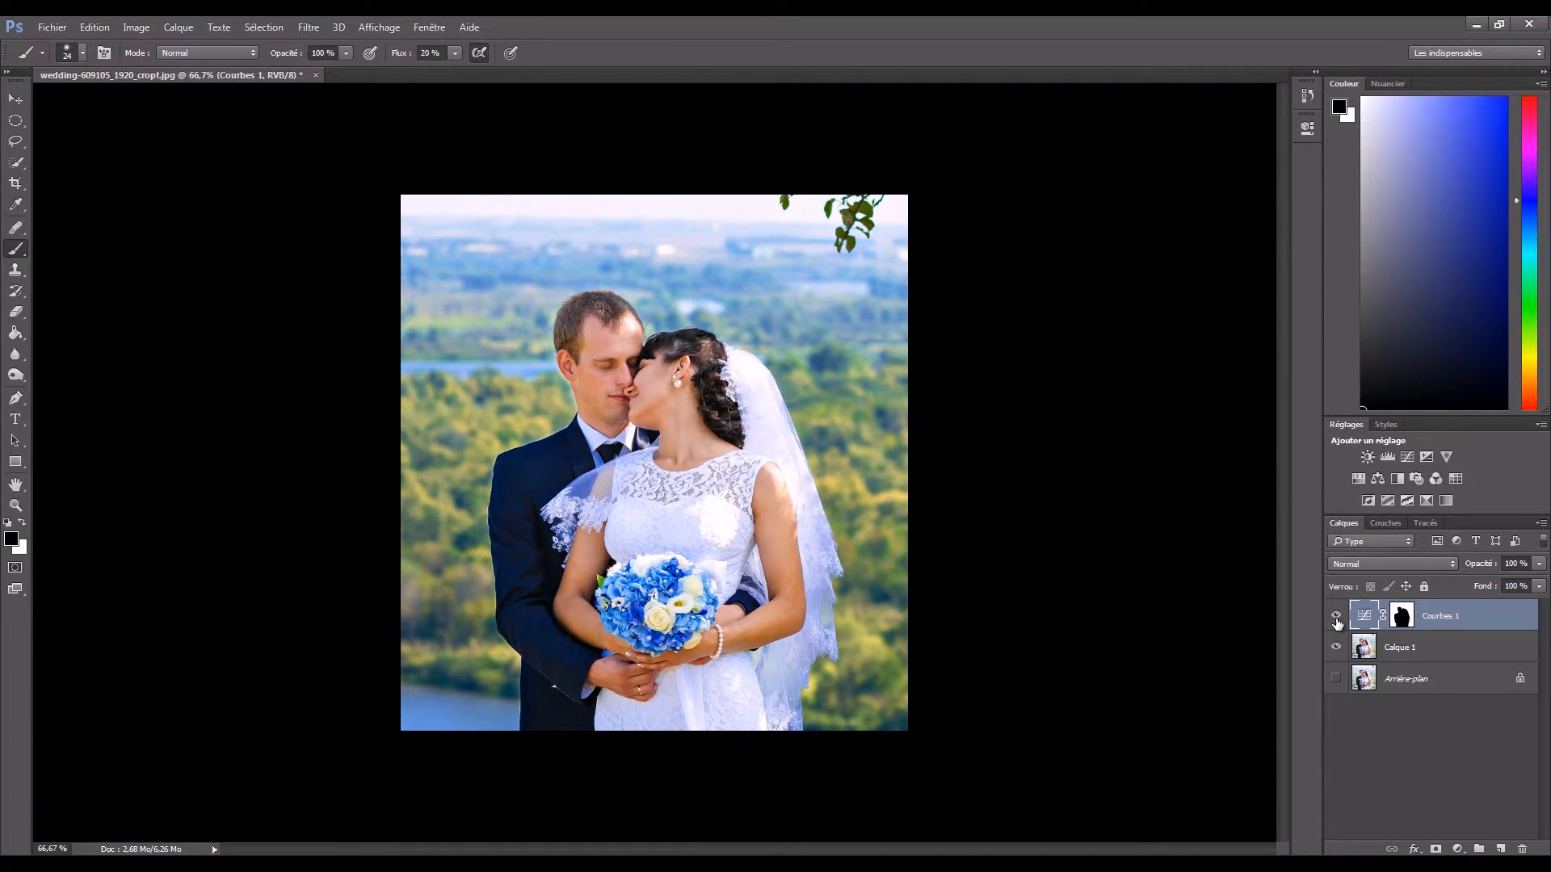
{"action": "left_click", "coordinate": [1336, 617]}
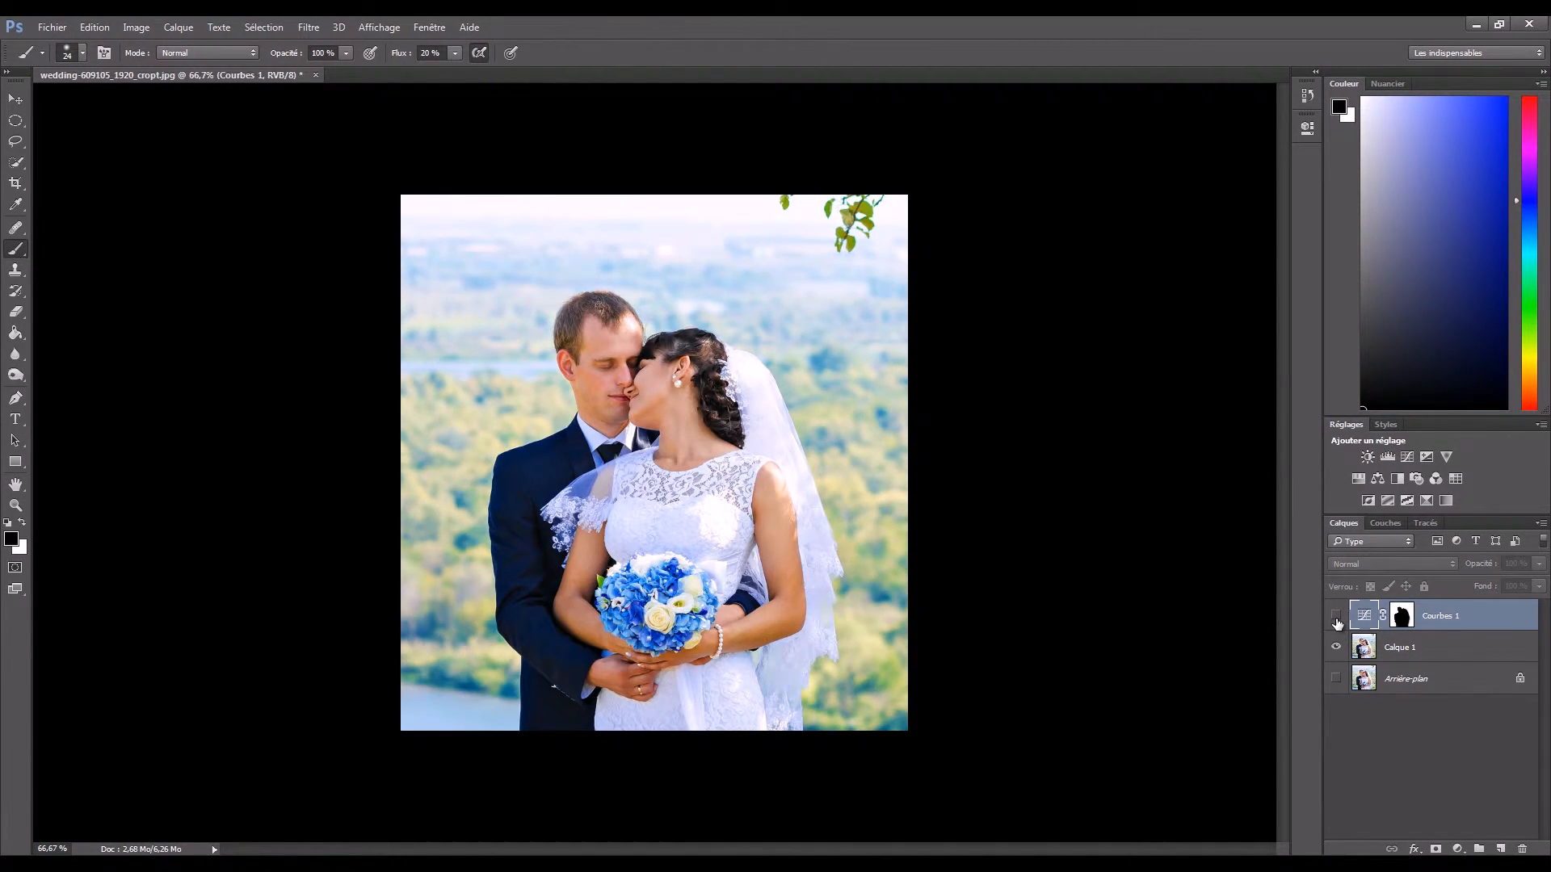
{"action": "left_click", "coordinate": [1336, 617]}
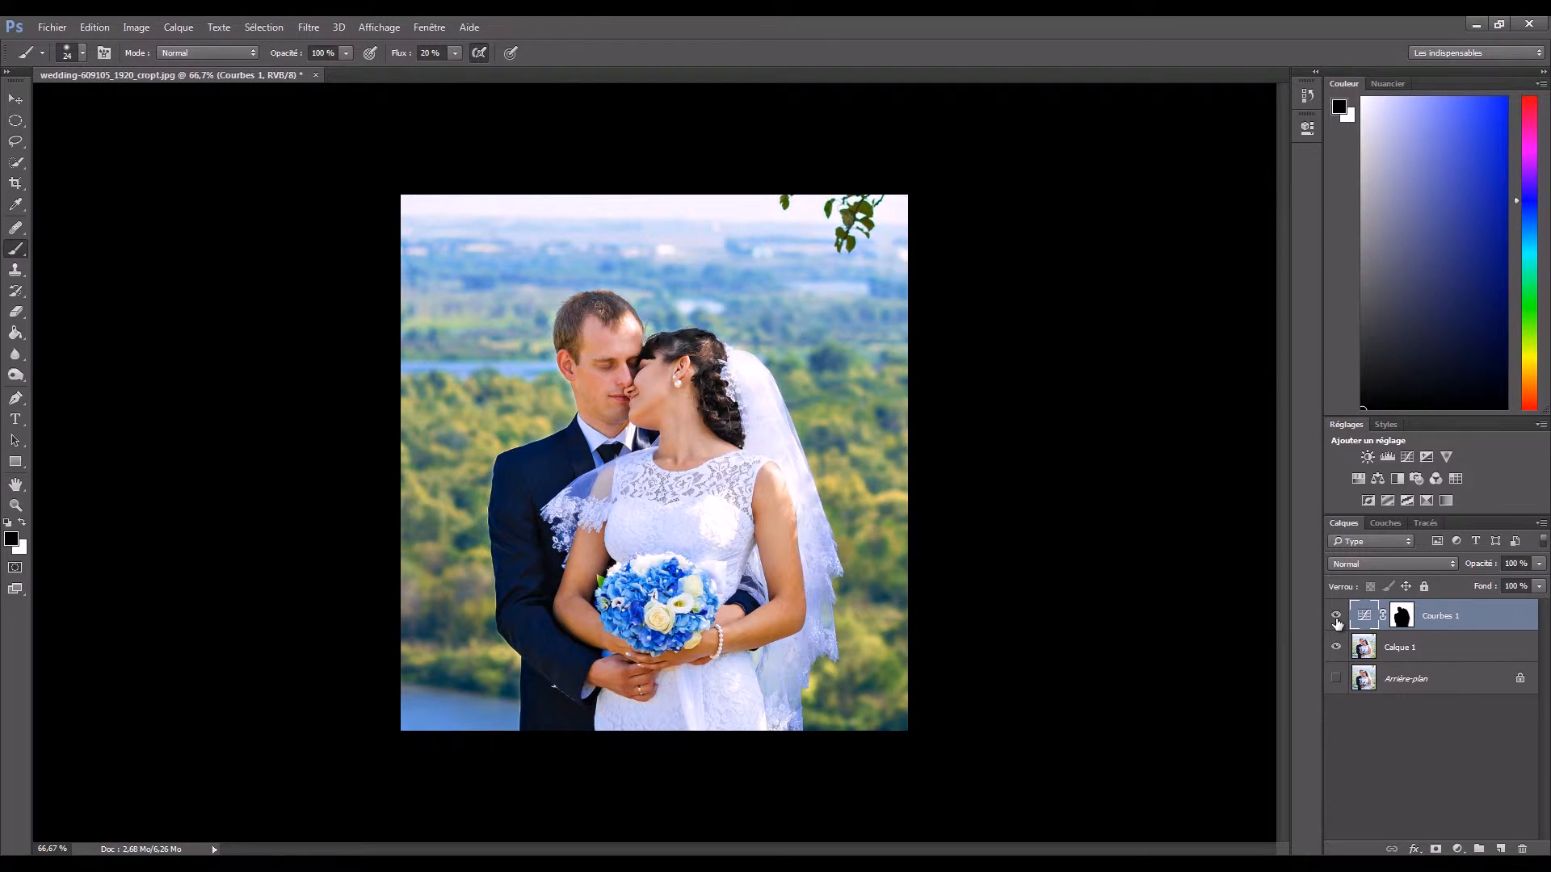
{"action": "left_click", "coordinate": [1336, 617]}
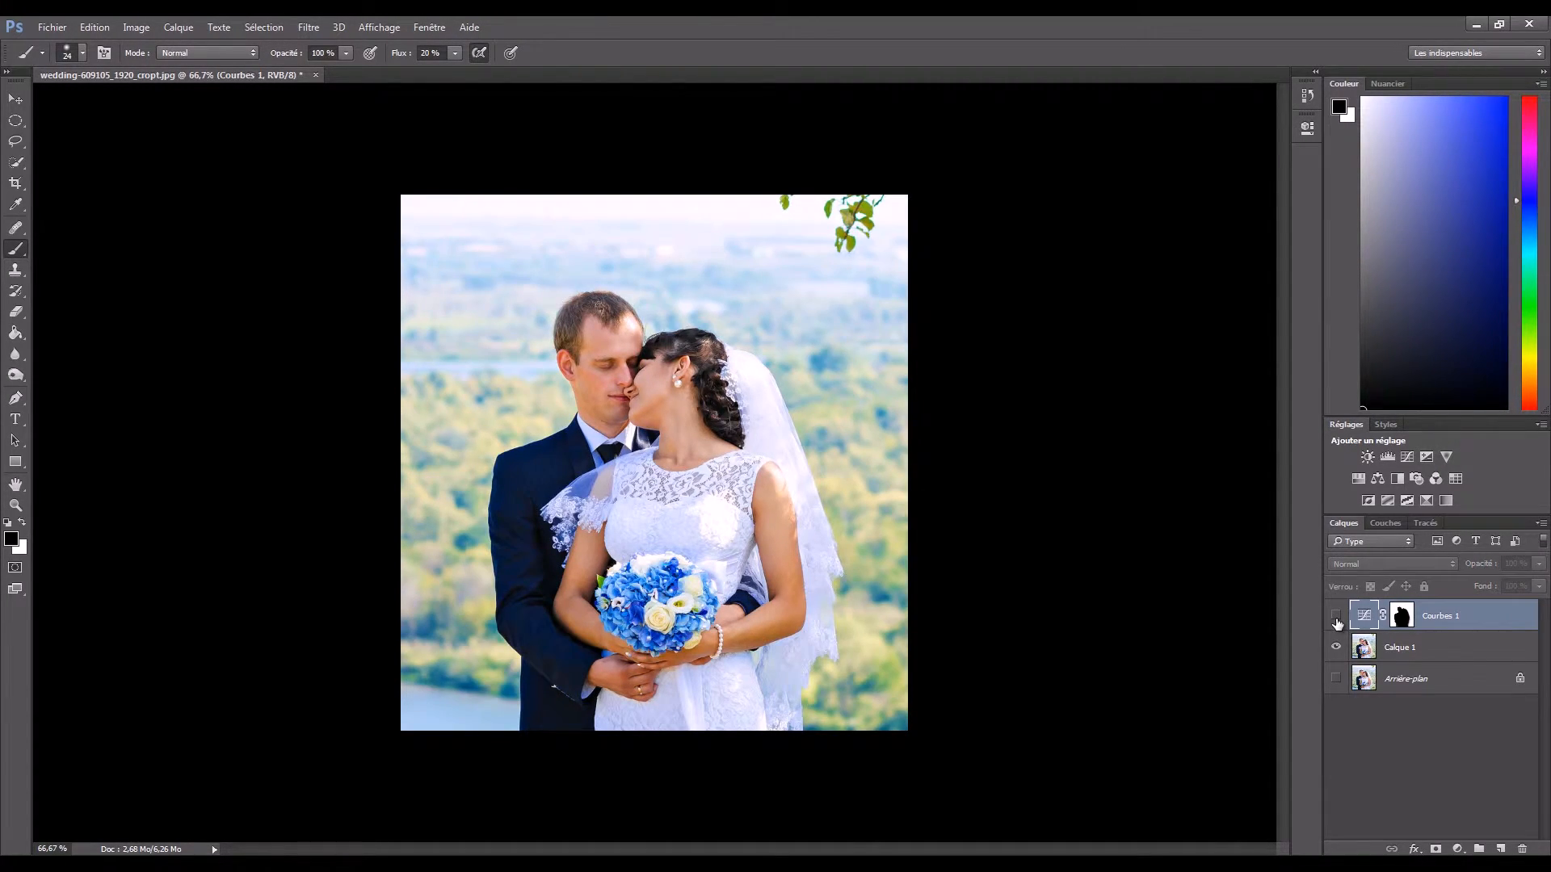
{"action": "left_click", "coordinate": [1336, 617]}
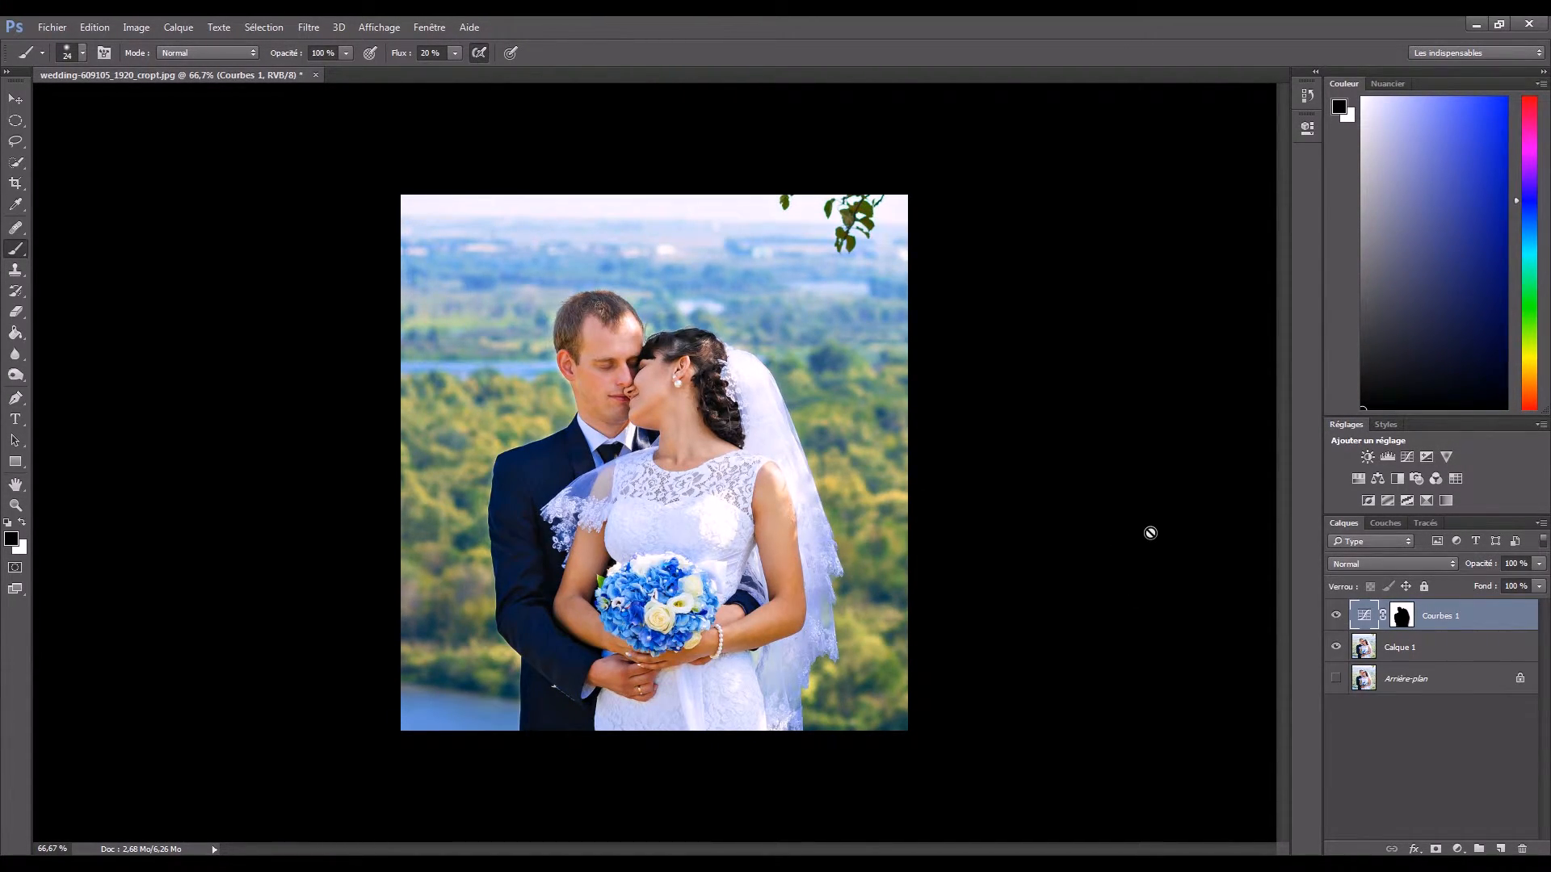